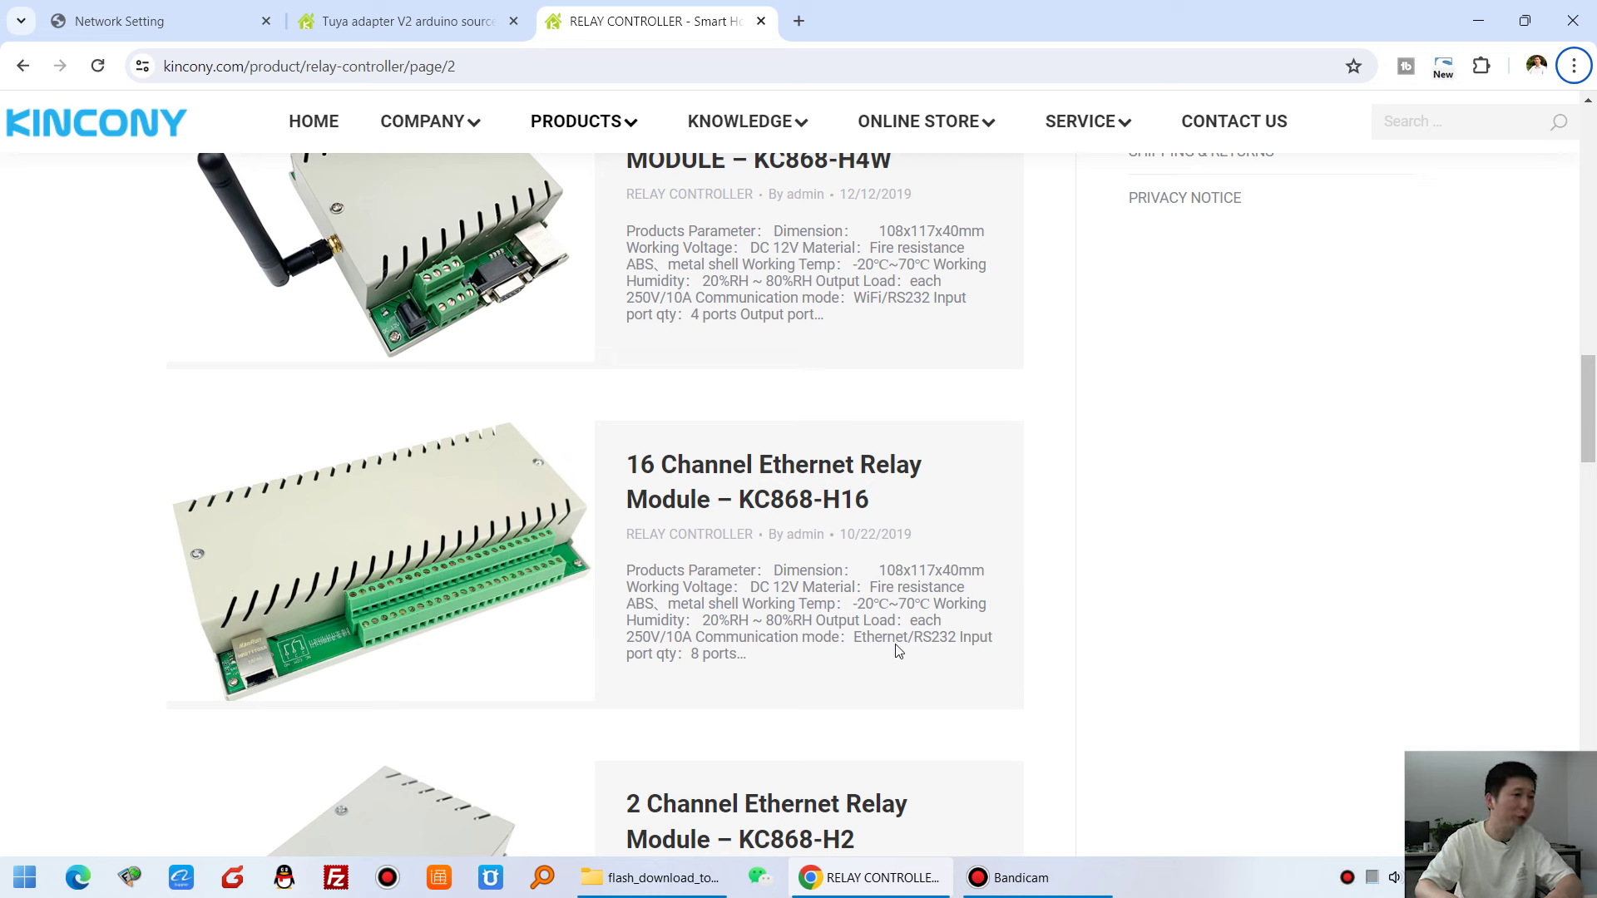
# Highlight the KC868-H16 product title, then clear the selection and scroll back up the page.
pyautogui.moveTo(955, 502); pyautogui.dragTo(849, 533)
pyautogui.click(1000, 538)
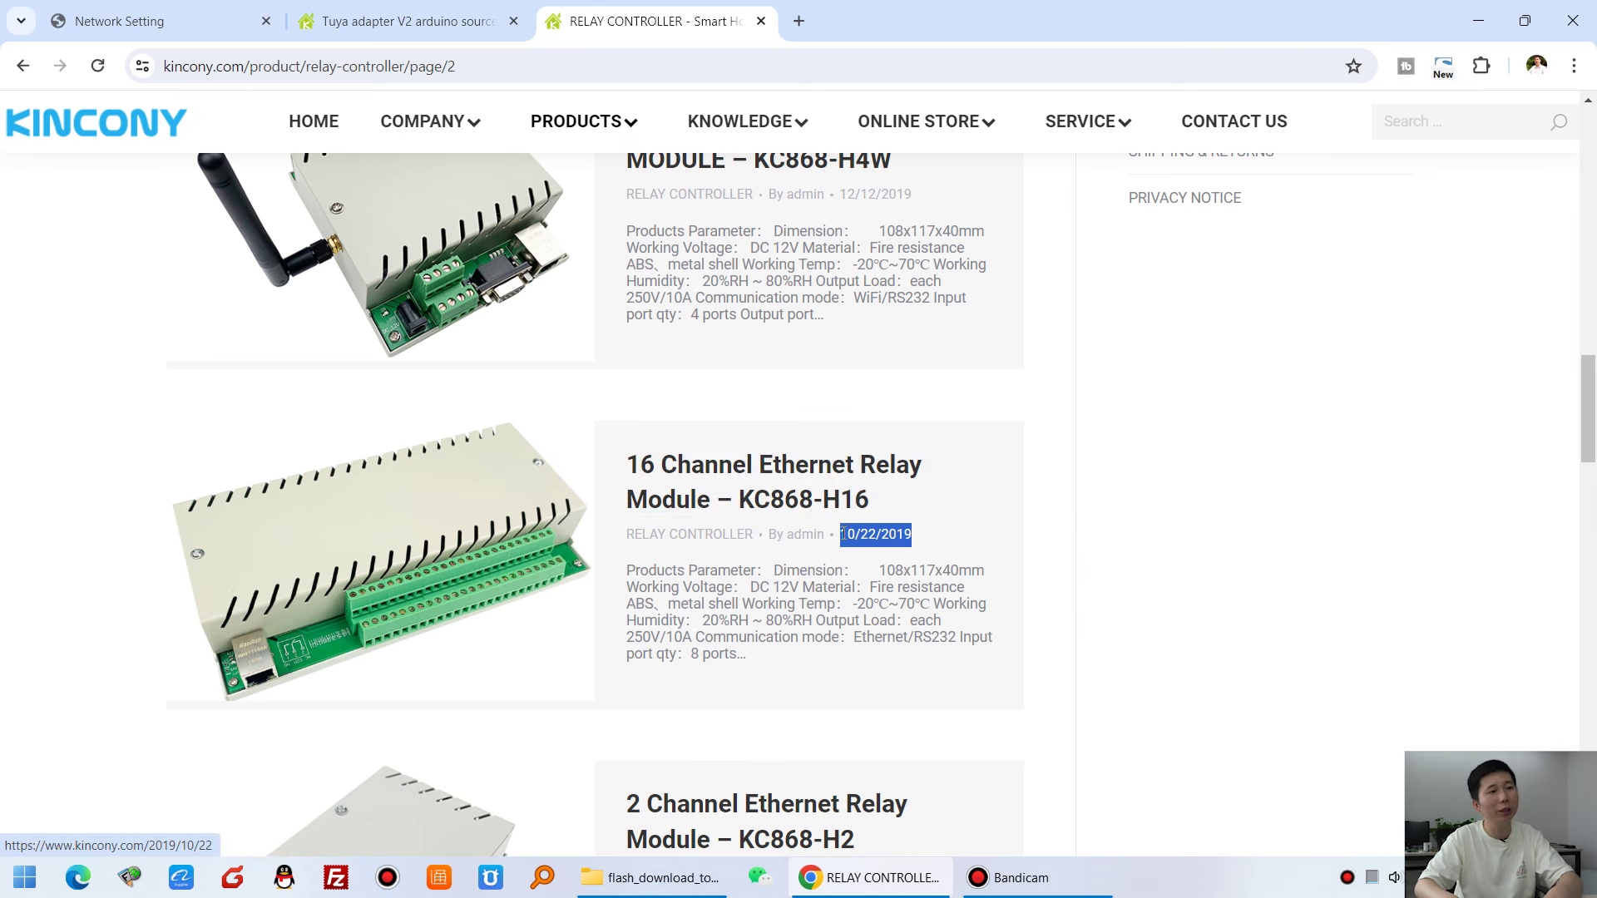
pyautogui.click(1041, 539)
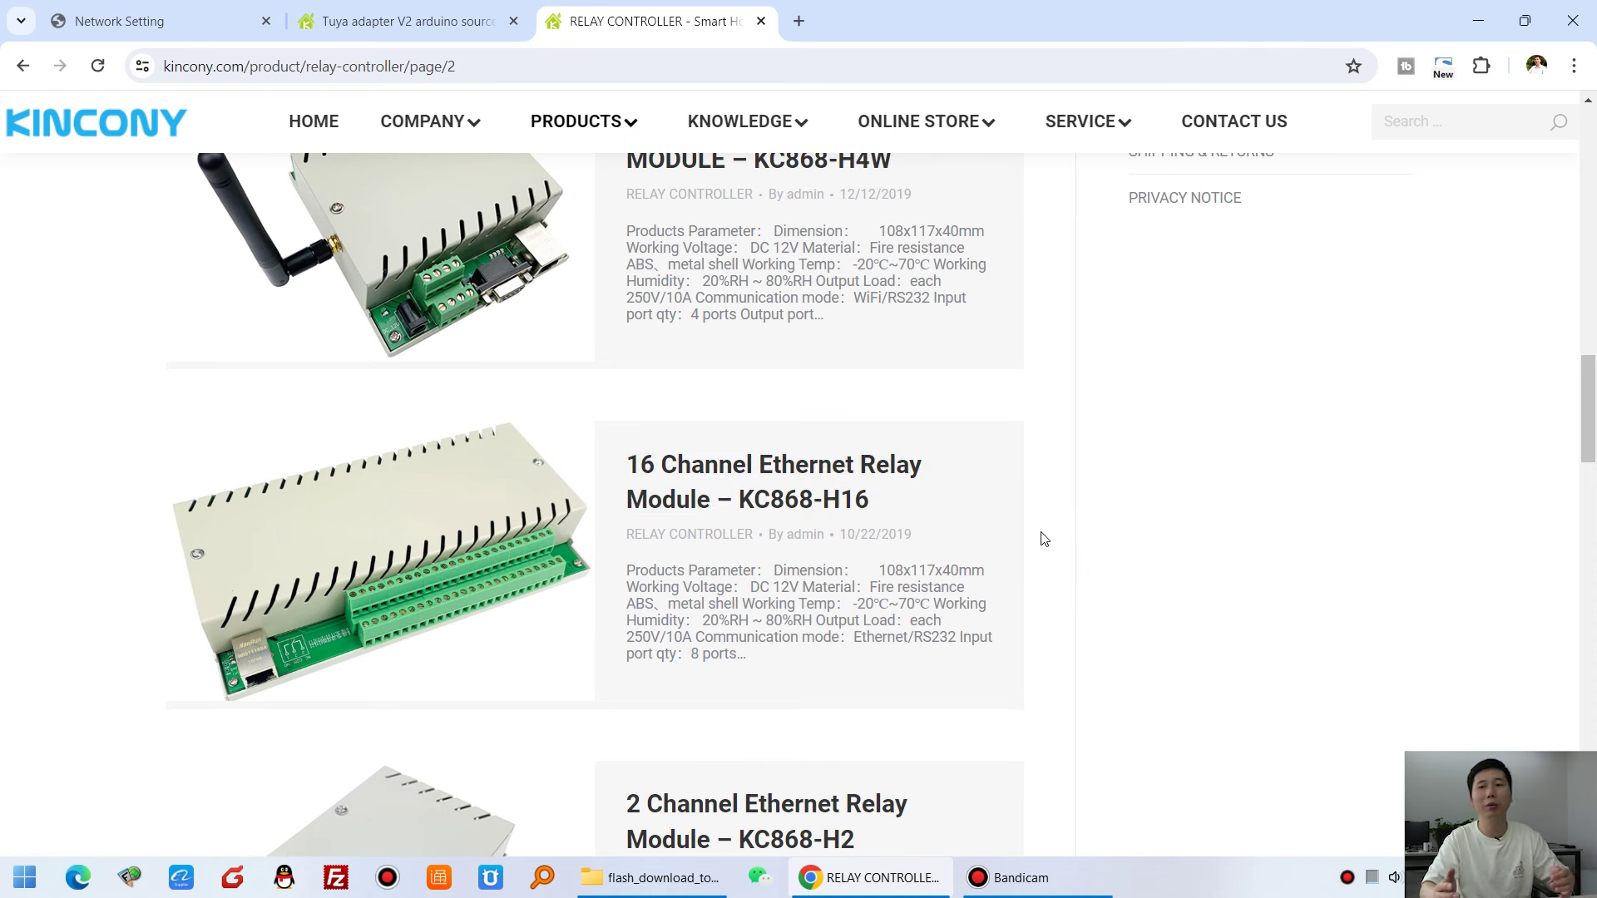
pyautogui.scroll(10, 956, 551)
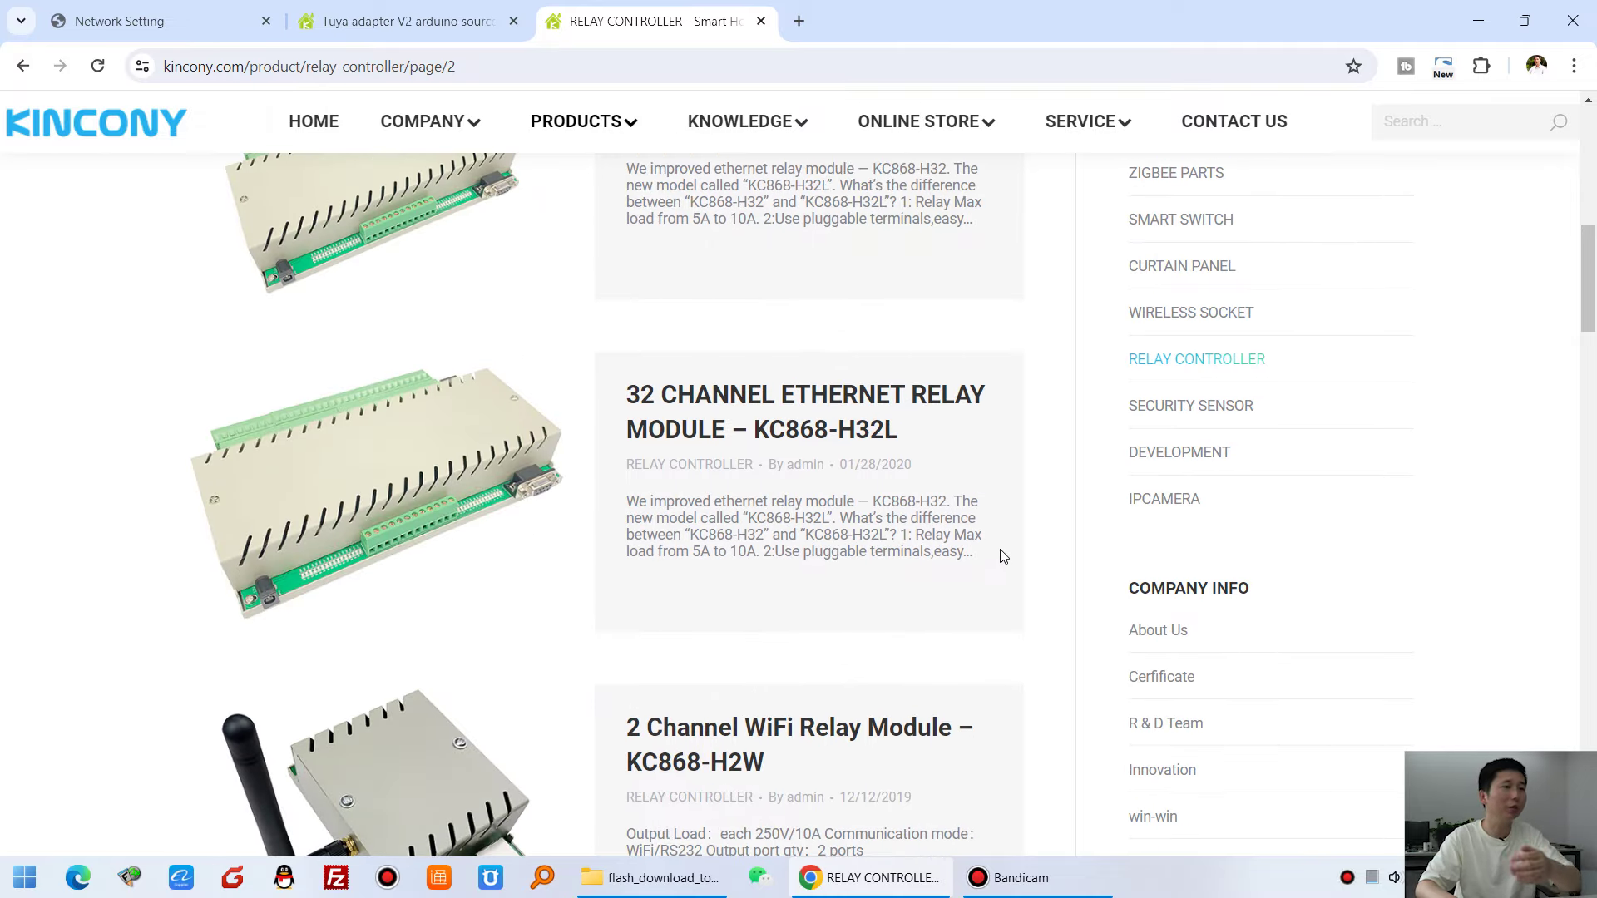
pyautogui.scroll(8, 1002, 555)
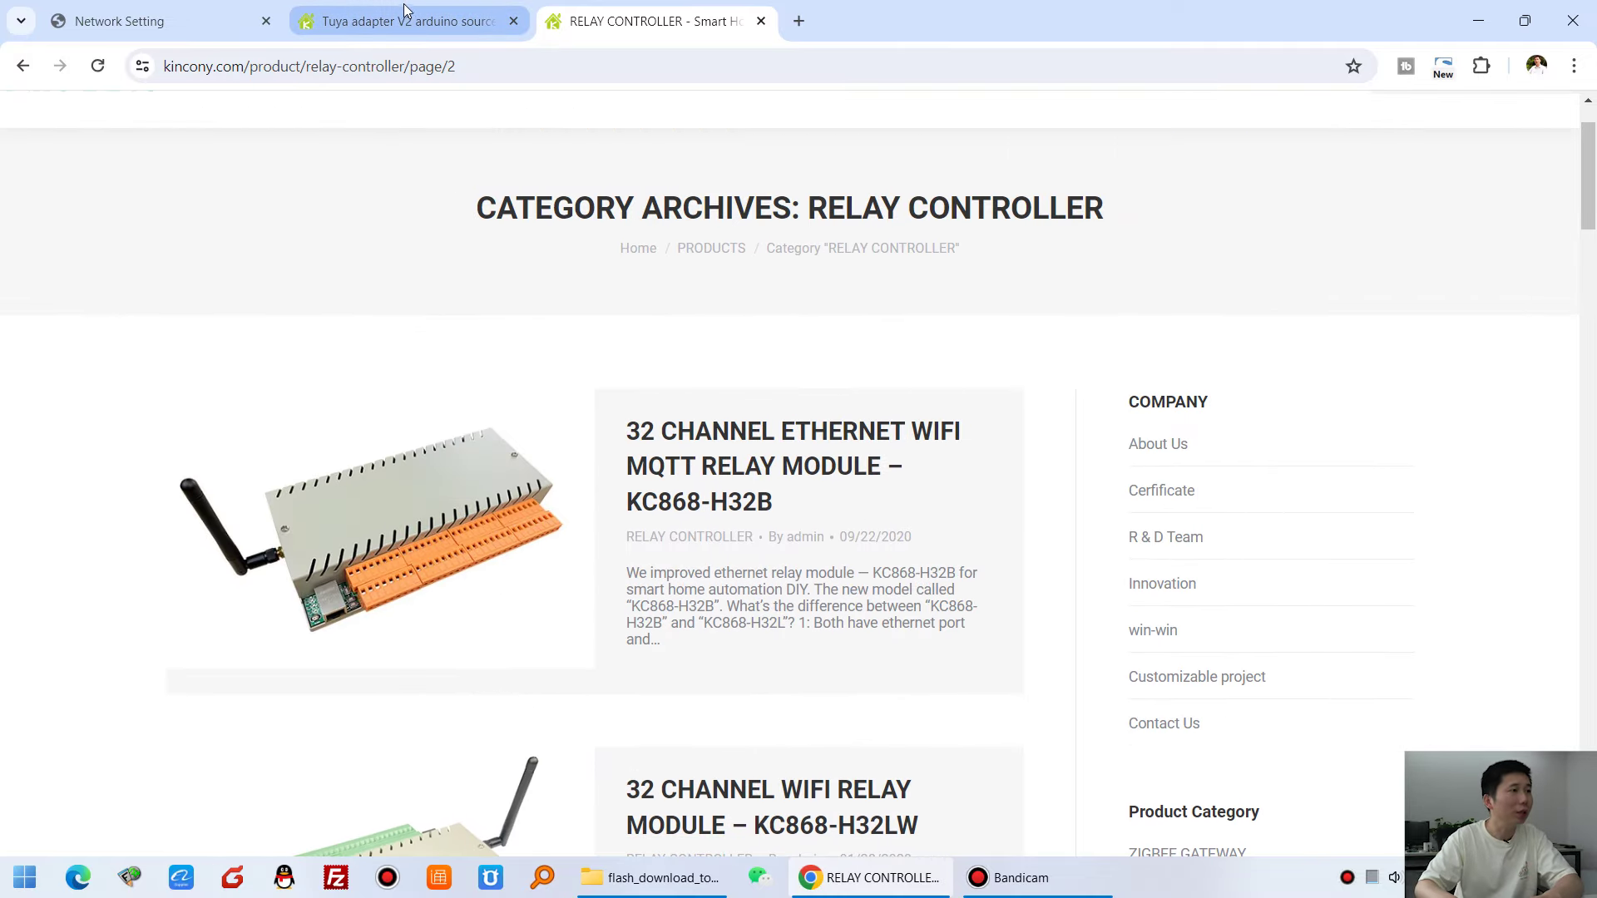
# Switch to the 'Tuya adapter V2 arduino source code' thread and scroll to the firmware zips and 0x0 flashing instructions.
pyautogui.click(406, 12)
pyautogui.moveTo(125, 405); pyautogui.dragTo(711, 420)
pyautogui.scroll(-2, 845, 510)
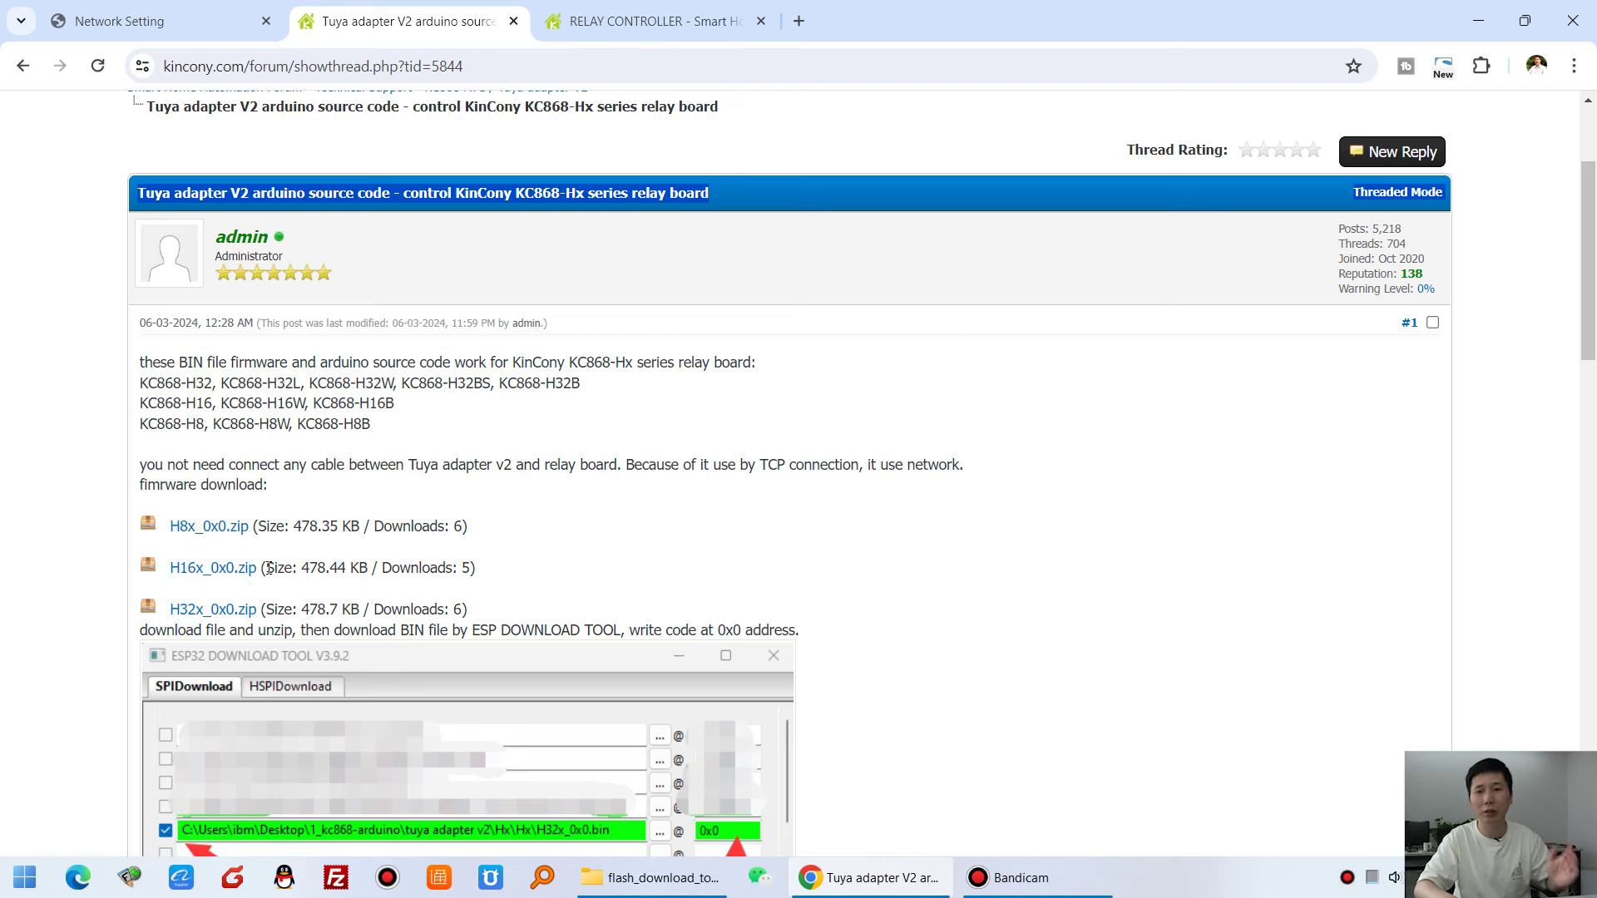
pyautogui.scroll(-5, 709, 519)
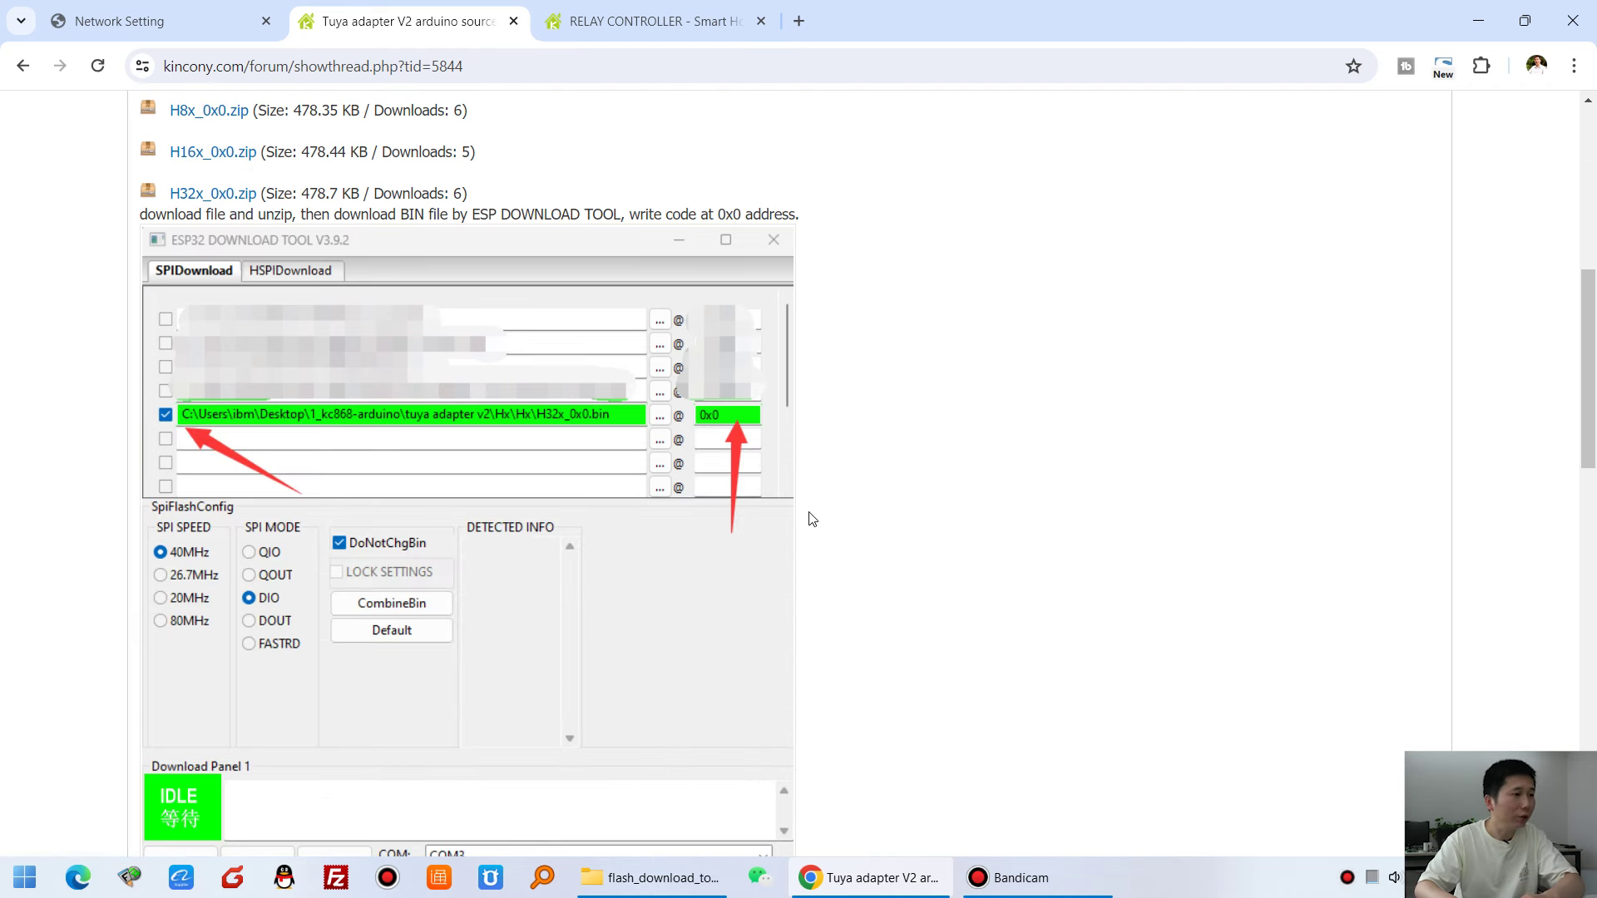
pyautogui.scroll(2, 413, 301)
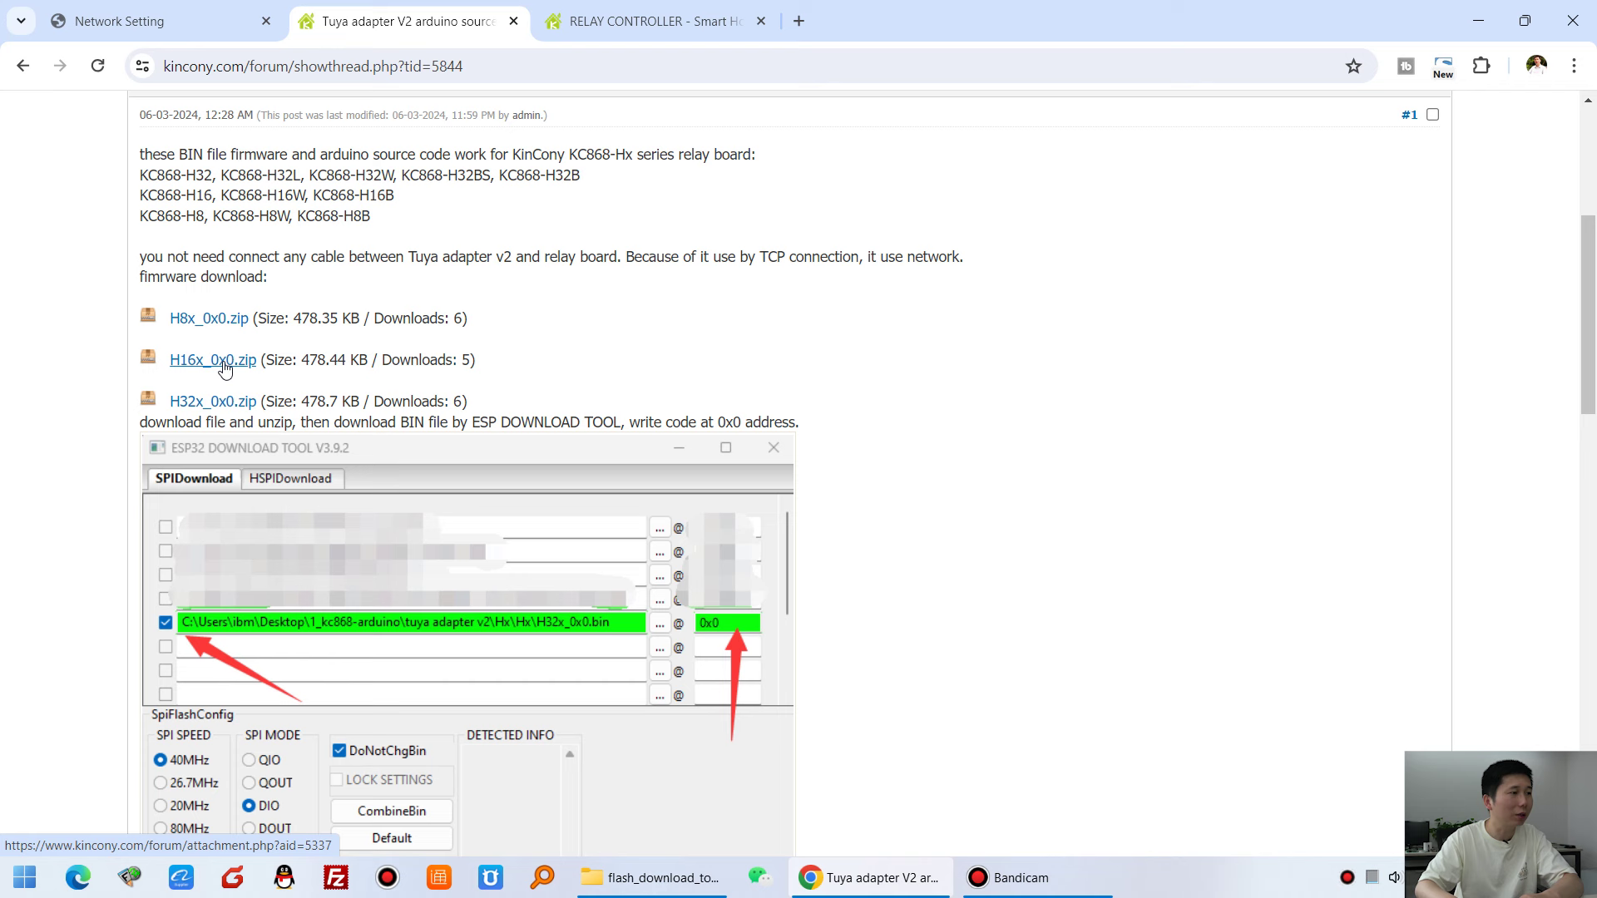
pyautogui.scroll(-3, 348, 611)
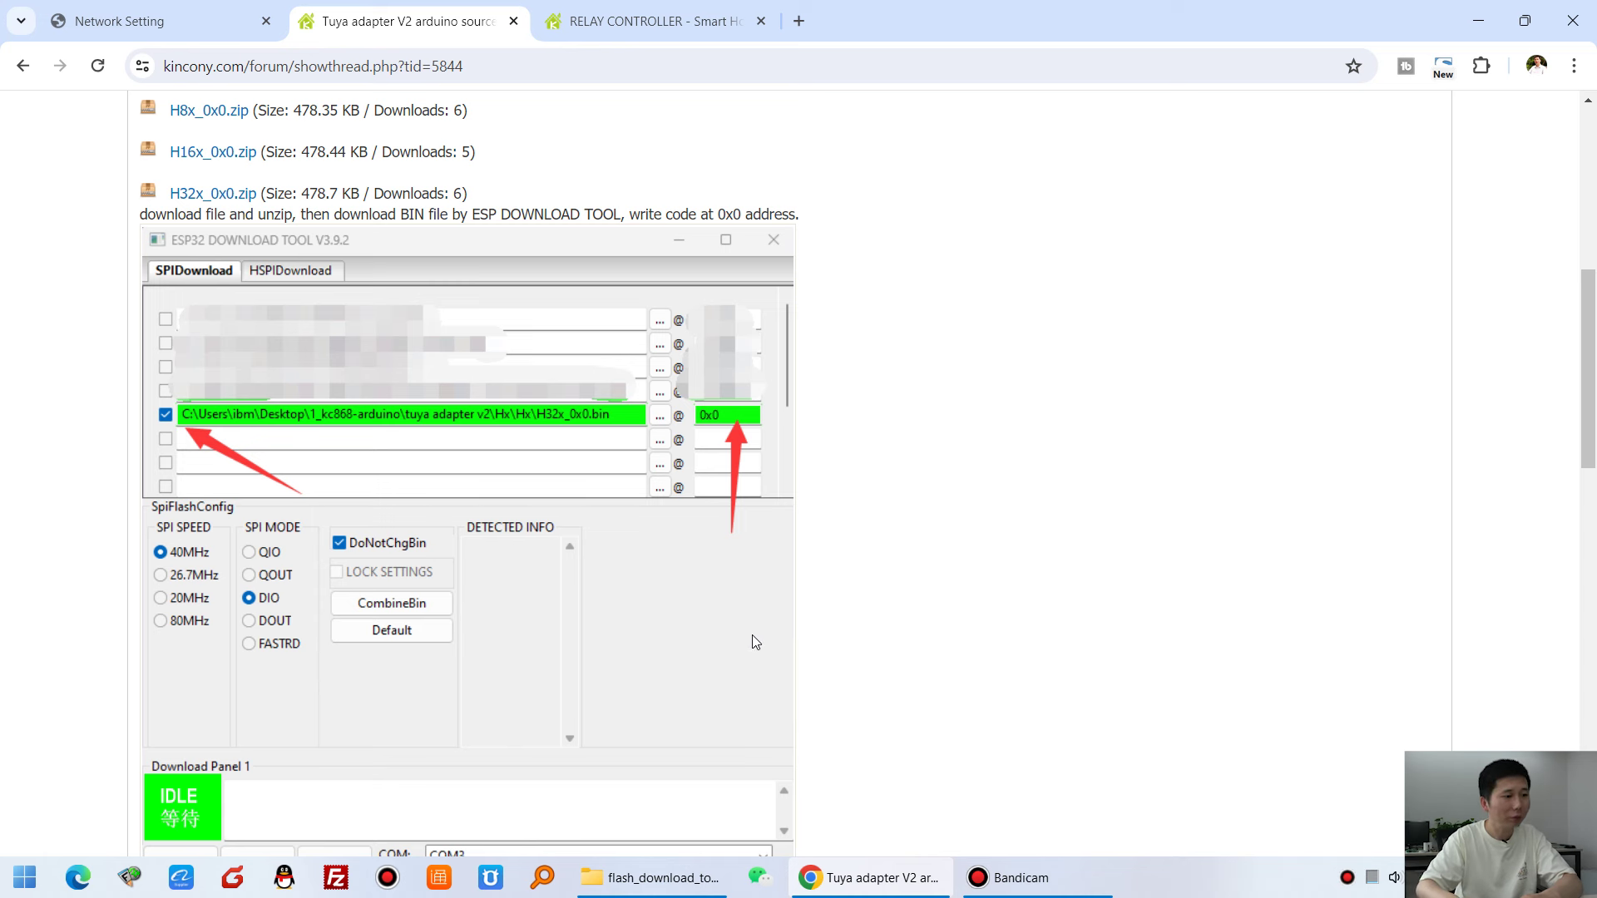
pyautogui.scroll(-1, 936, 774)
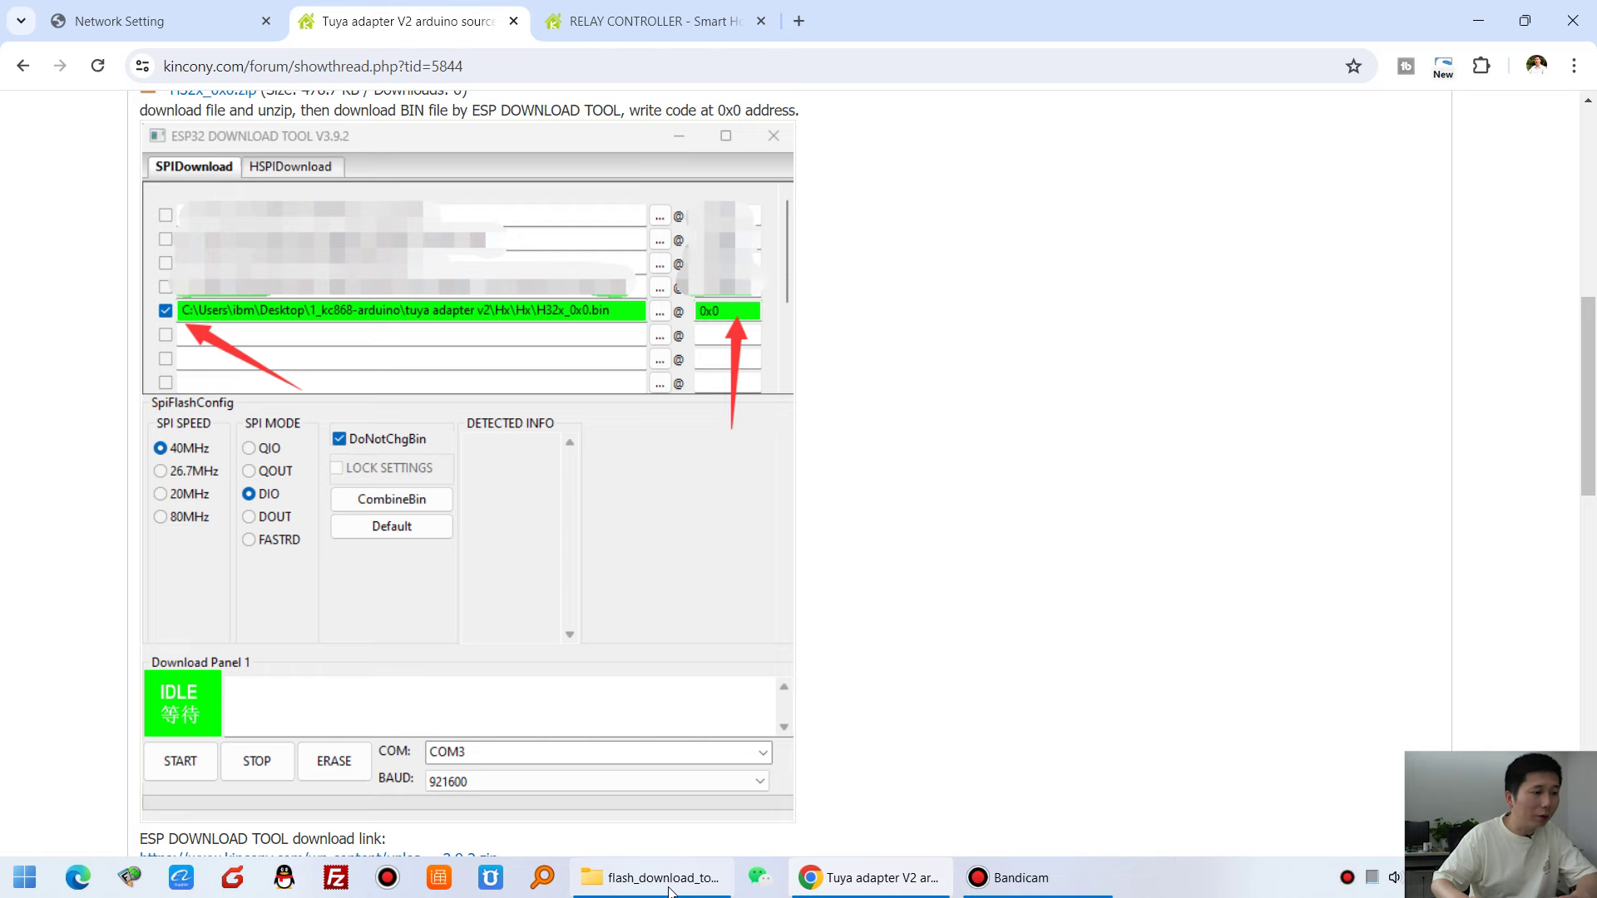
# Launch flash_download_tool_3.9.2.exe with chipType ESP32.
pyautogui.doubleClick(295, 399)
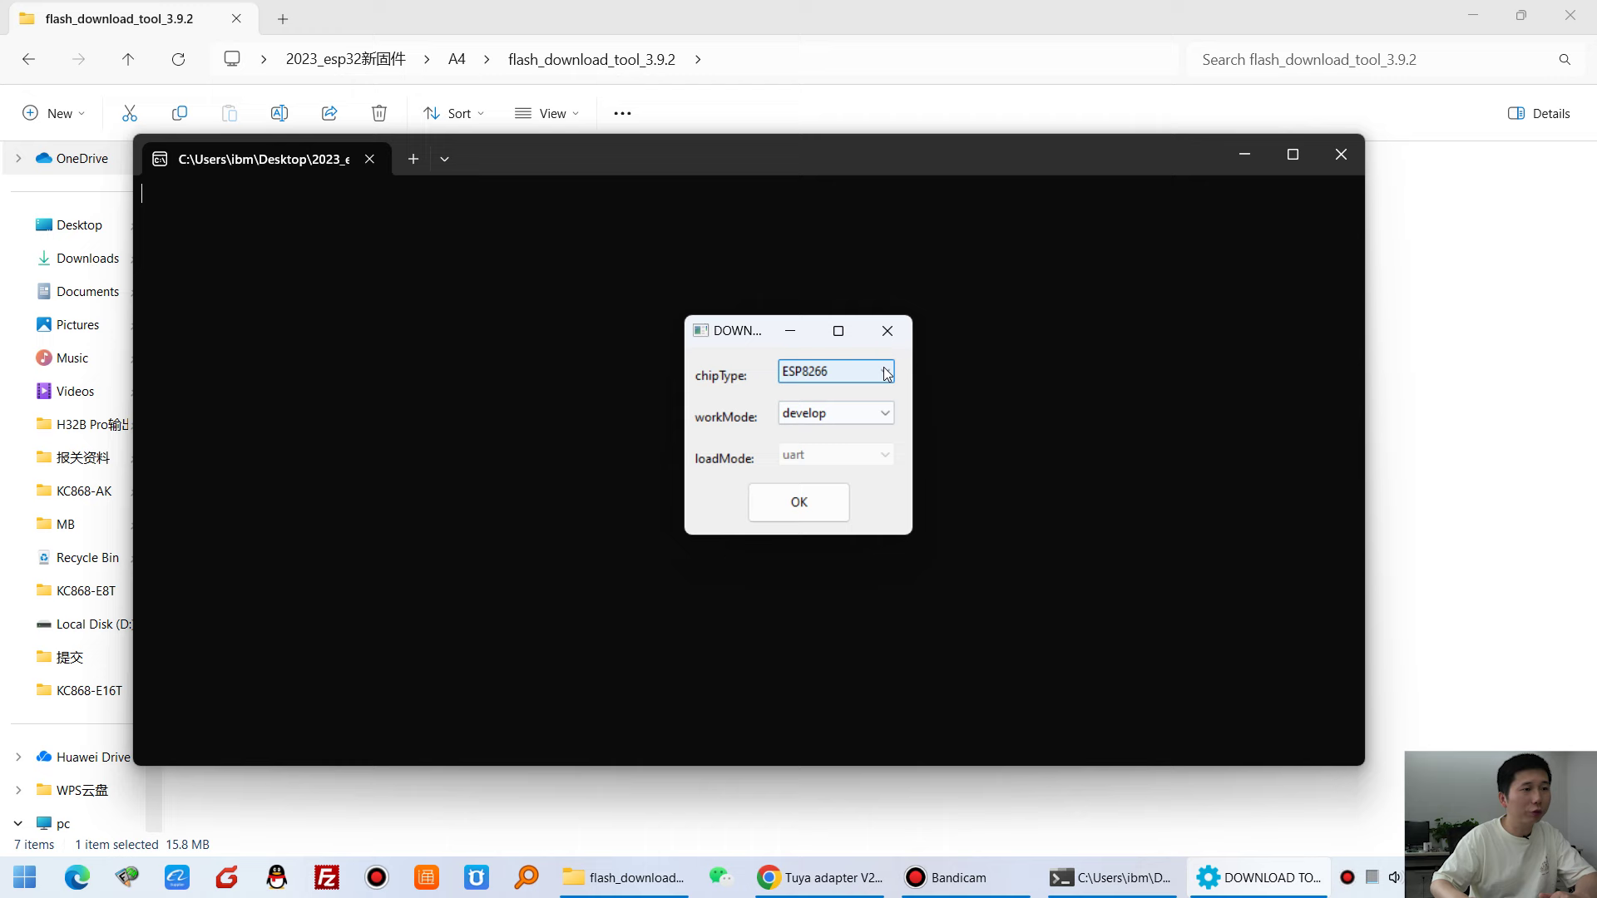
pyautogui.click(887, 374)
pyautogui.click(861, 403)
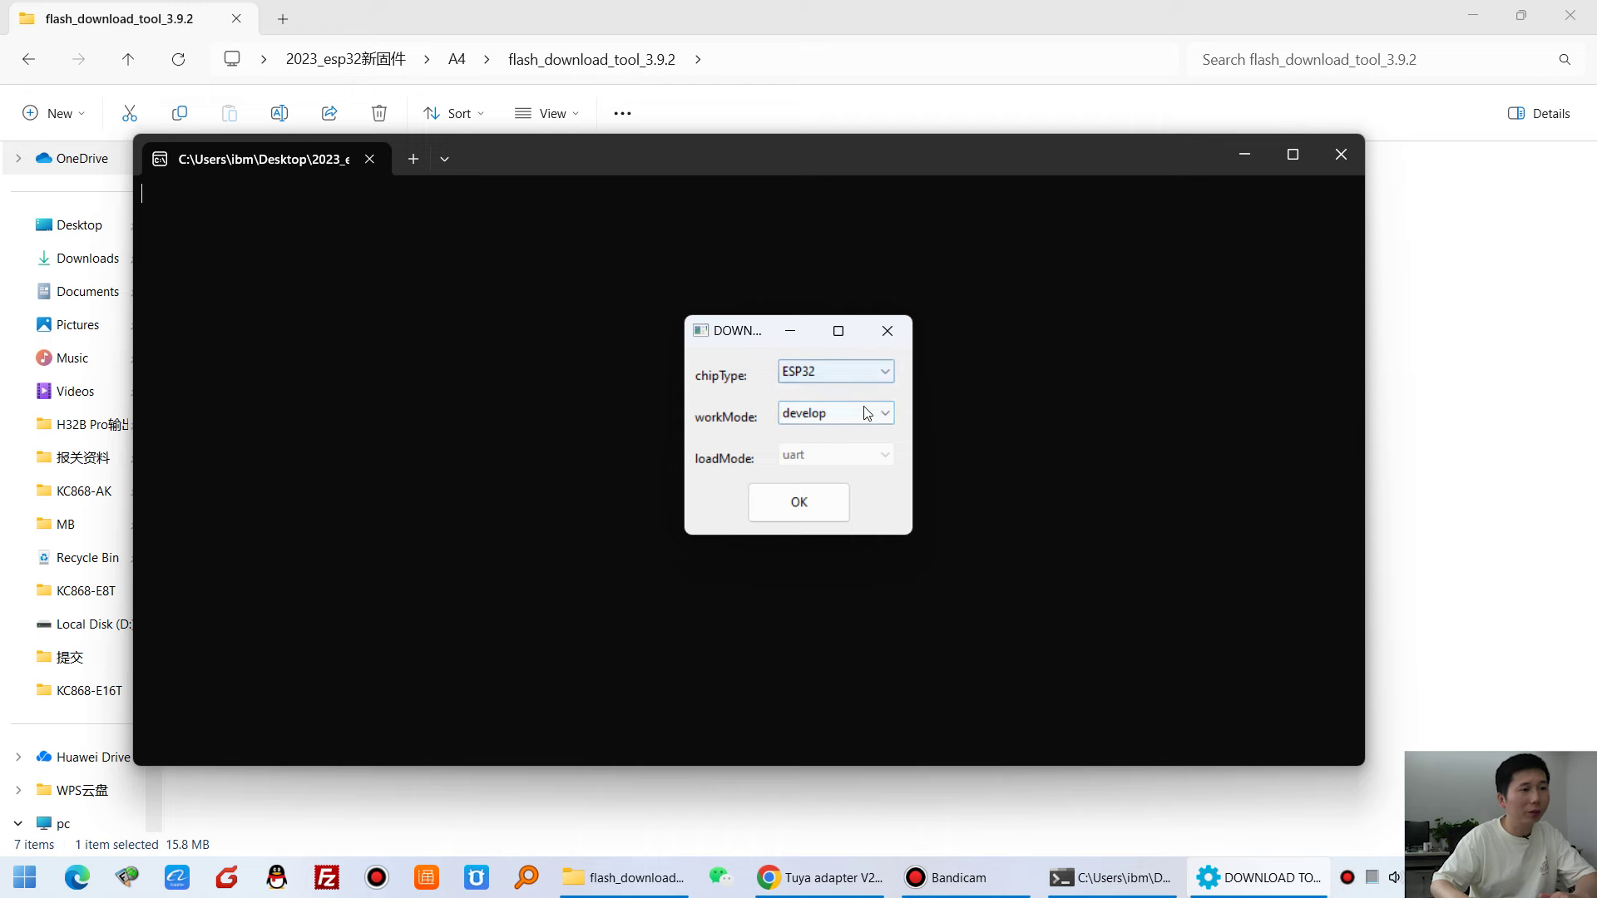
pyautogui.click(827, 518)
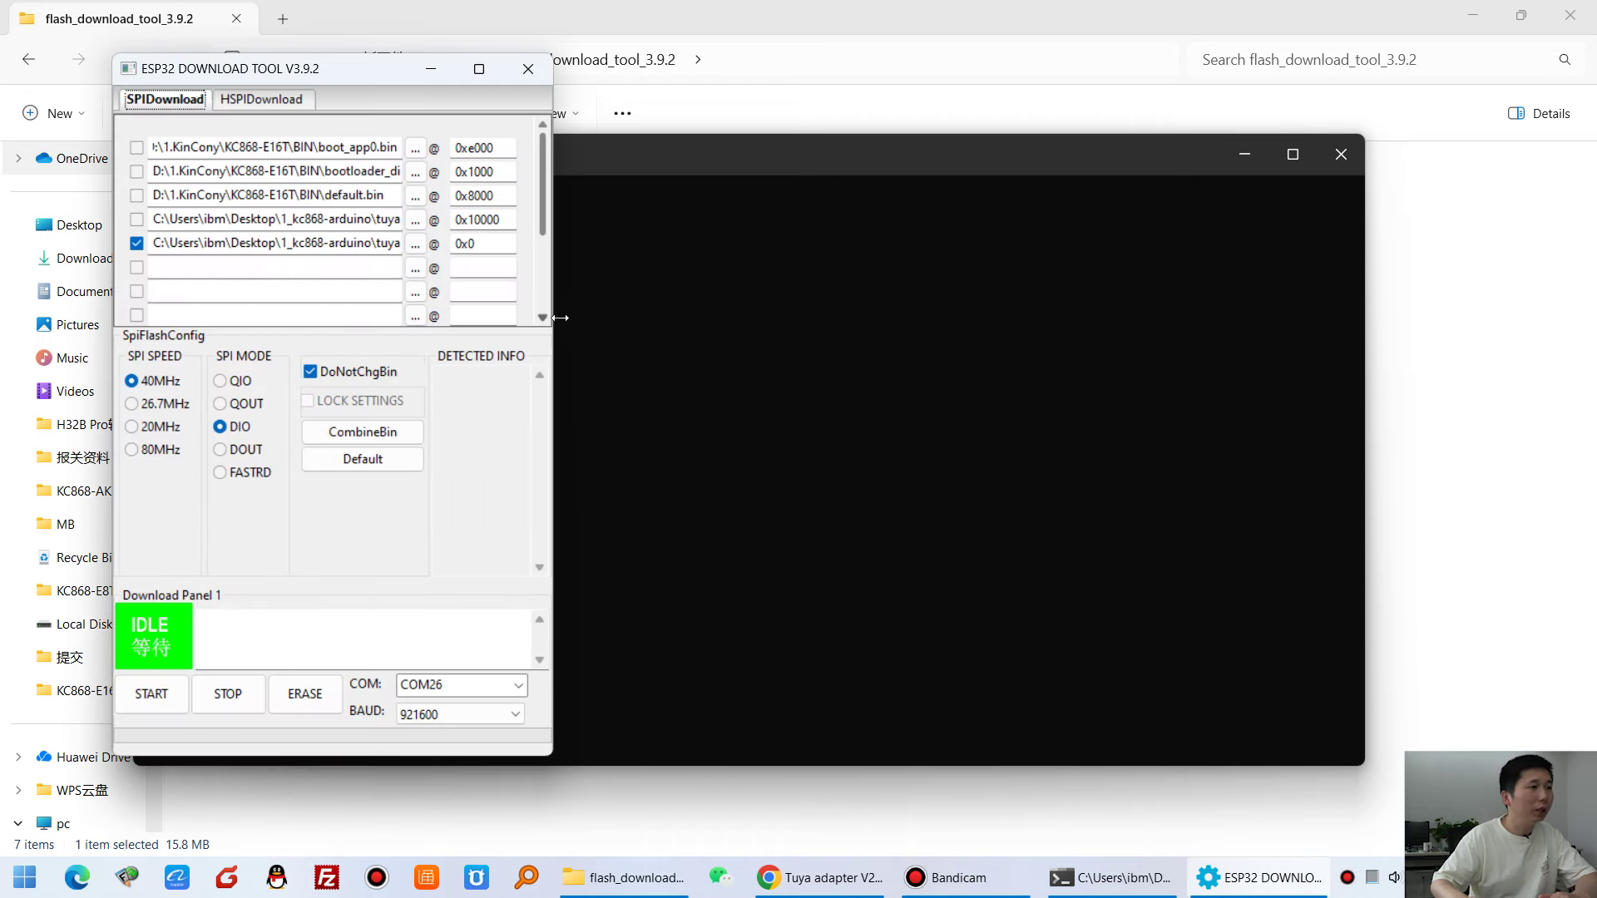
# Widen the download window, choose H16x_0x0.bin for row 5, and return to the forum thread.
pyautogui.moveTo(626, 316); pyautogui.dragTo(904, 346)
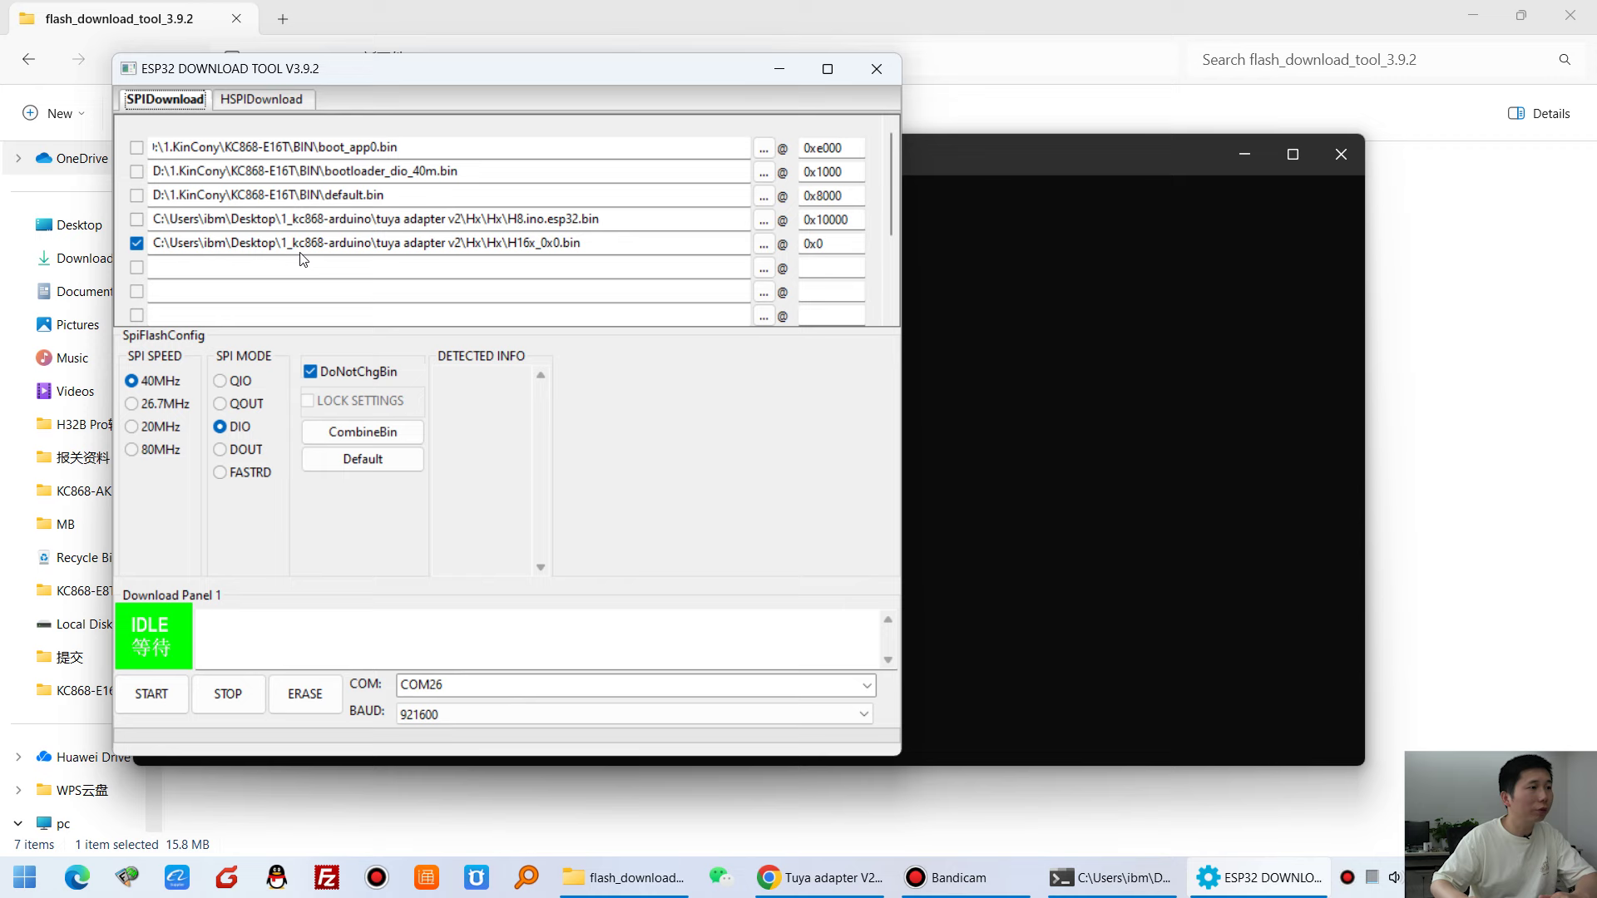
pyautogui.click(762, 244)
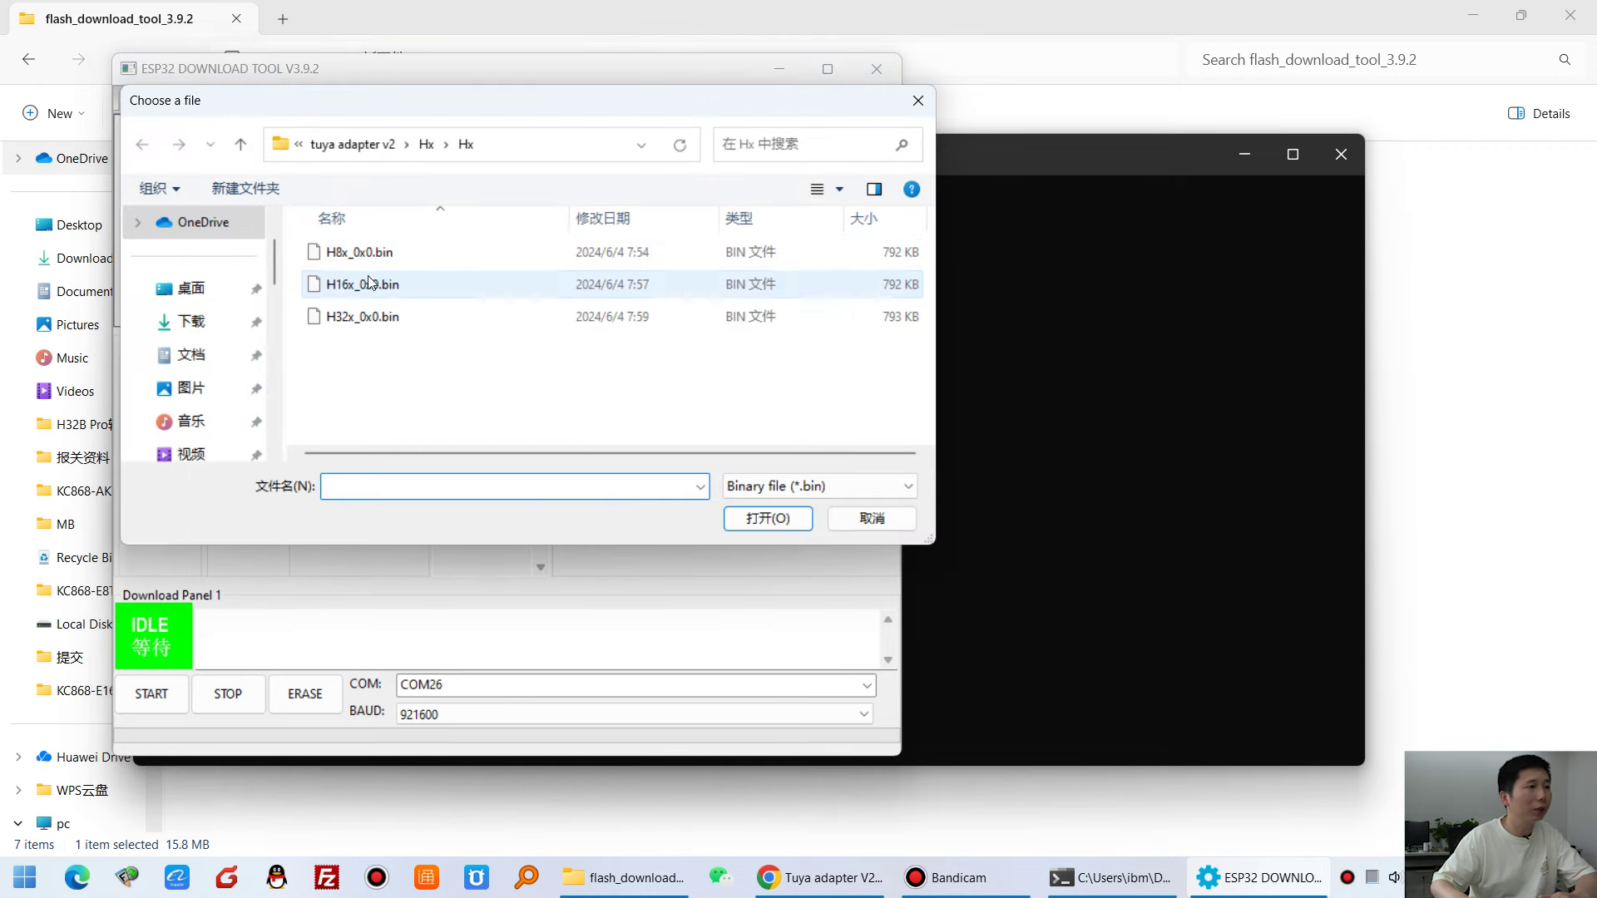
pyautogui.click(363, 292)
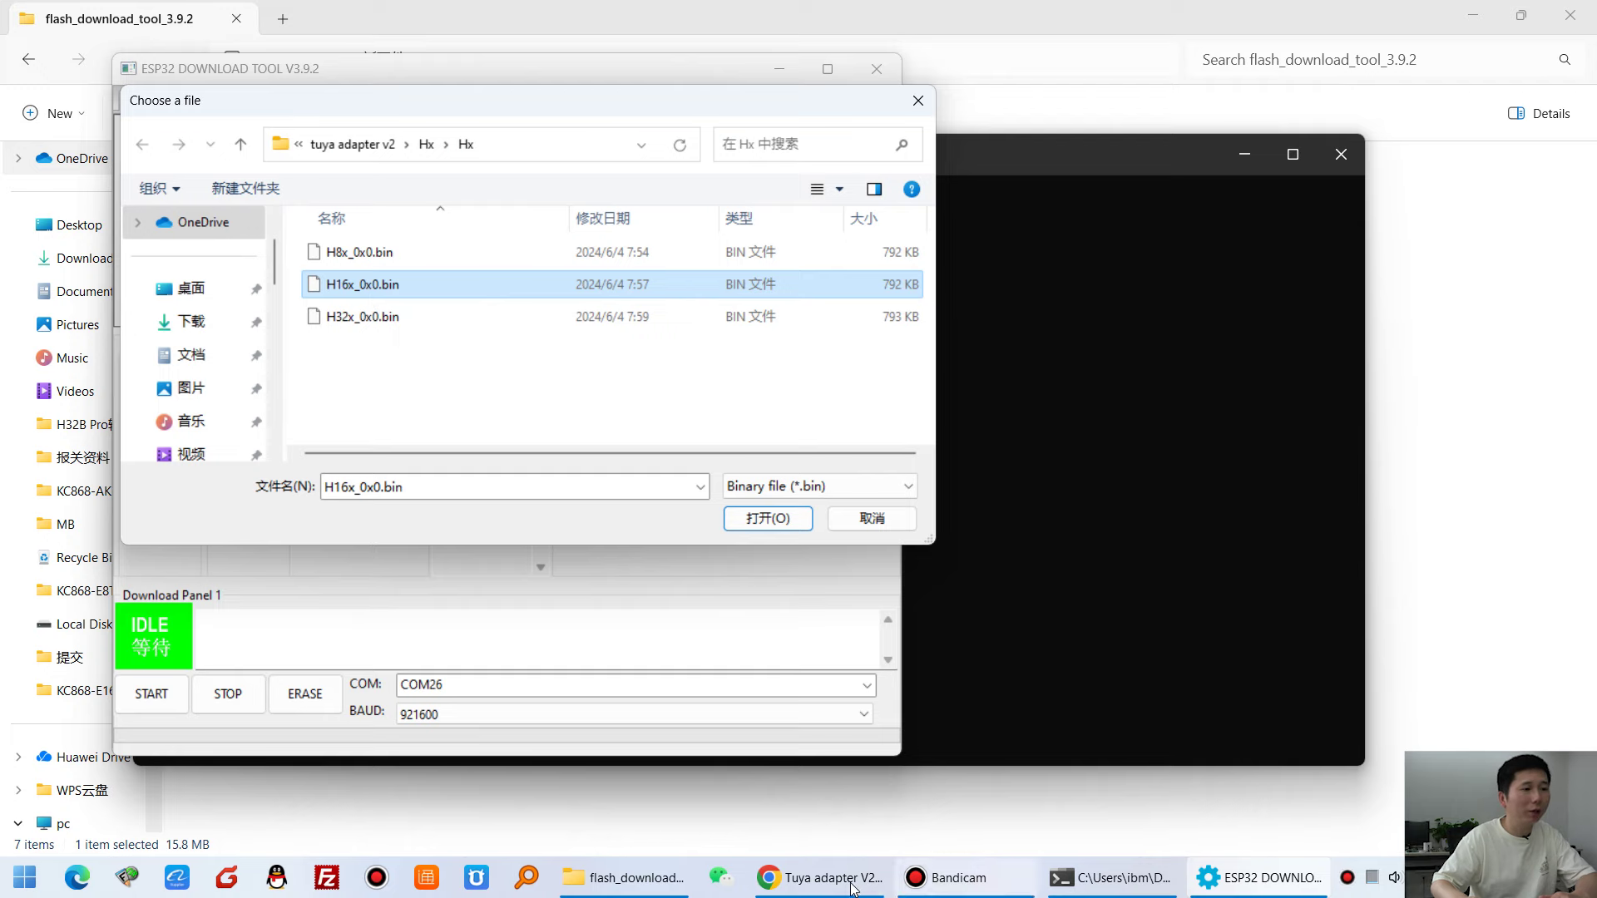
pyautogui.click(819, 878)
pyautogui.scroll(5, 385, 402)
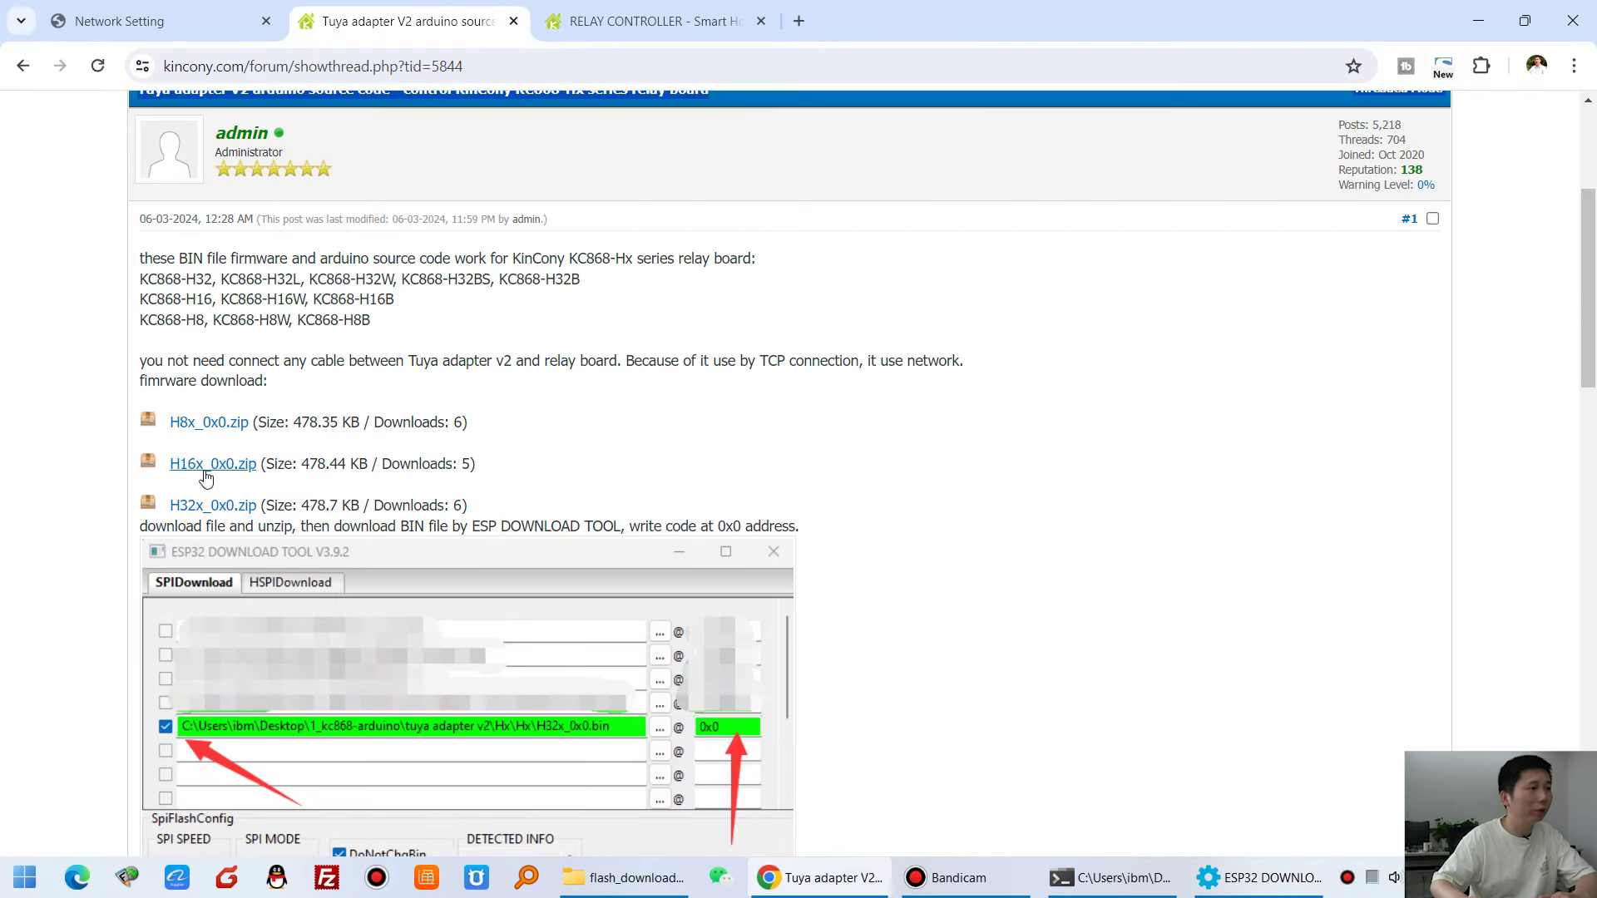
pyautogui.scroll(-3, 594, 477)
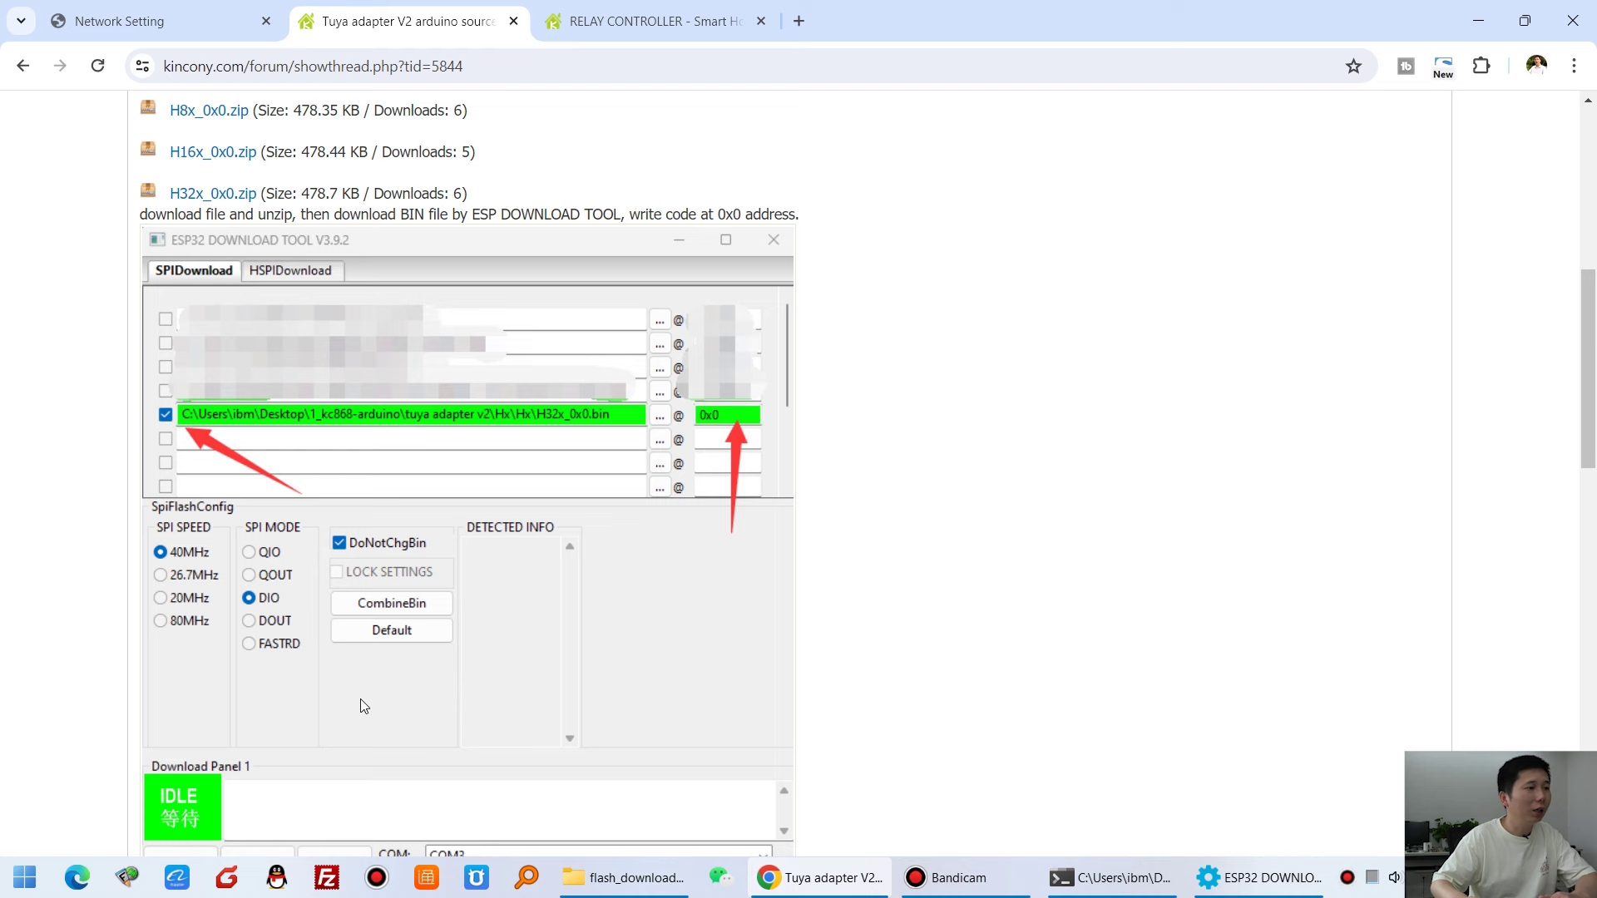
pyautogui.scroll(-3, 564, 627)
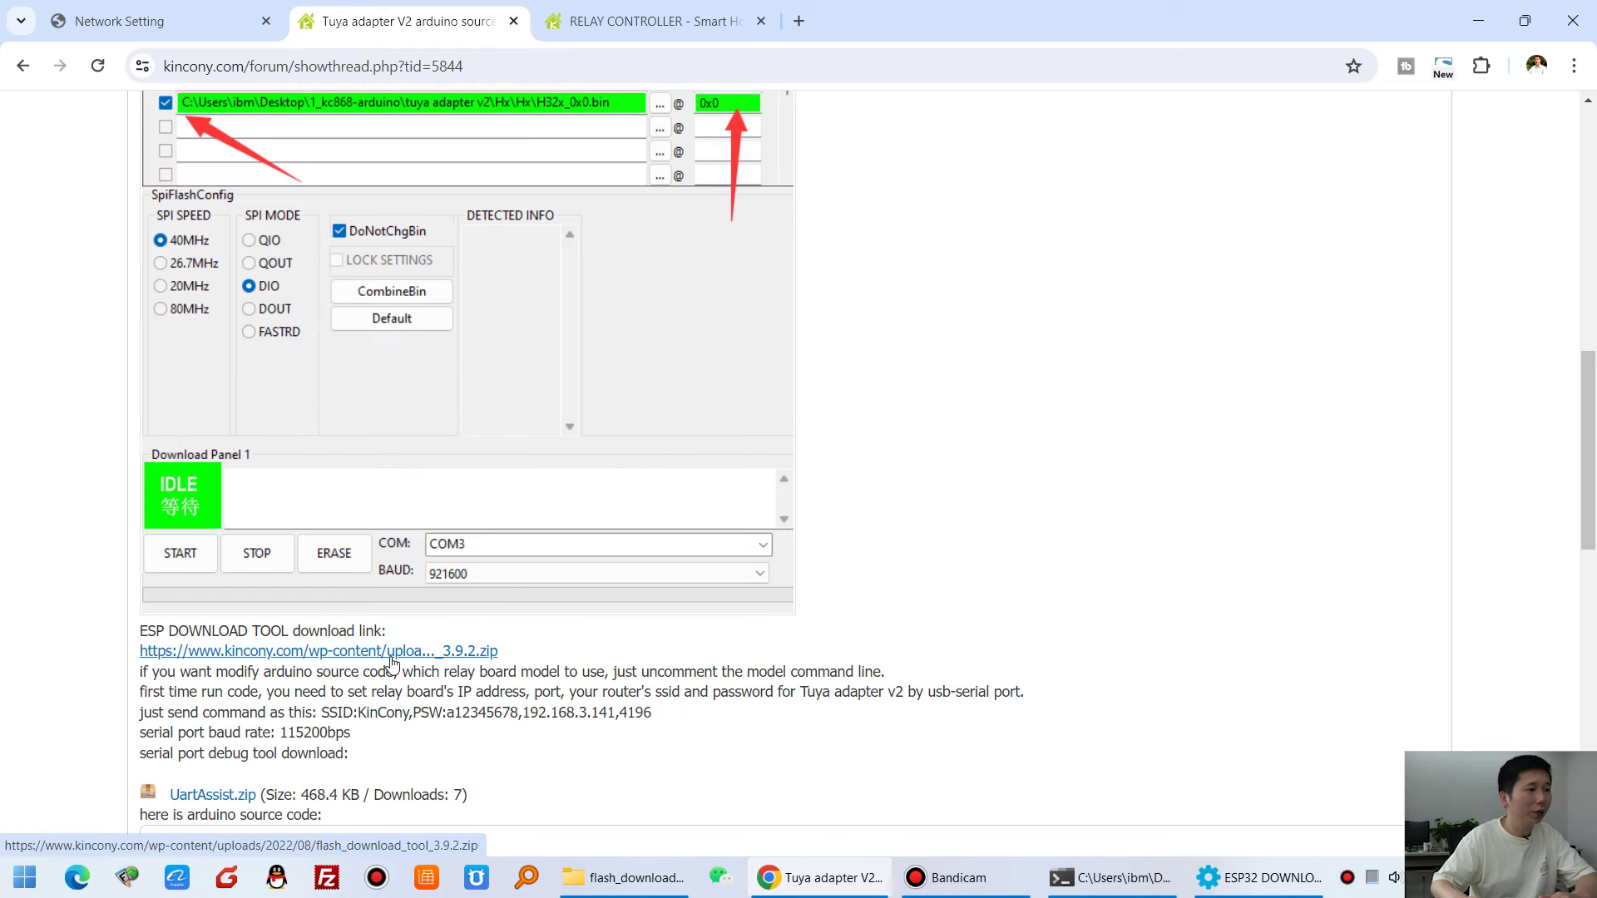
pyautogui.scroll(-2, 442, 666)
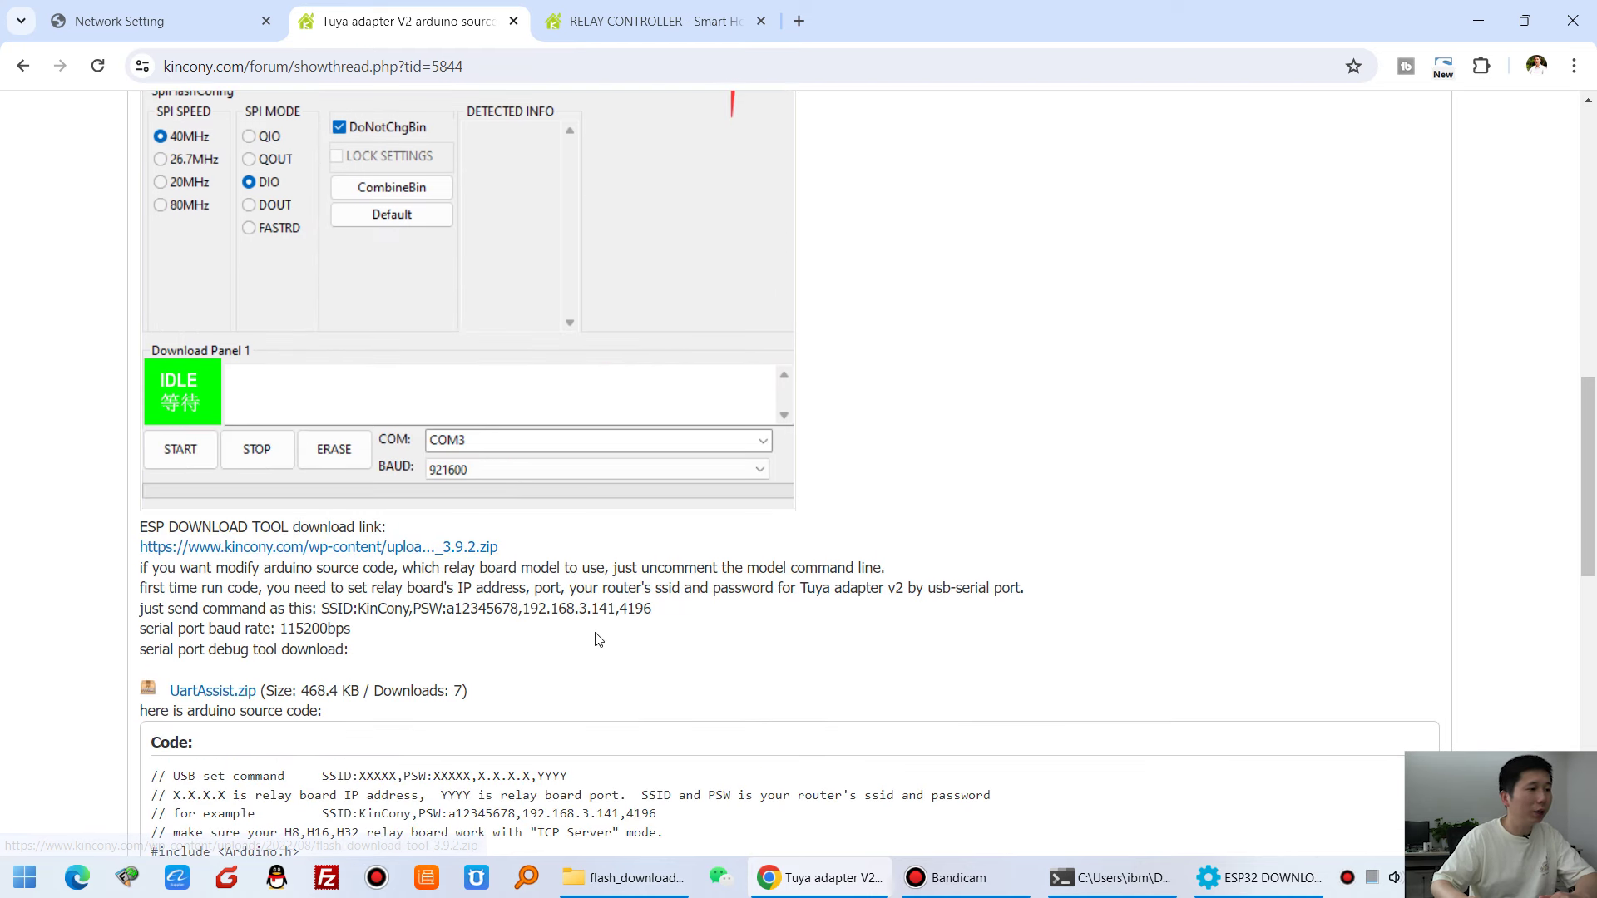
pyautogui.scroll(-2, 507, 614)
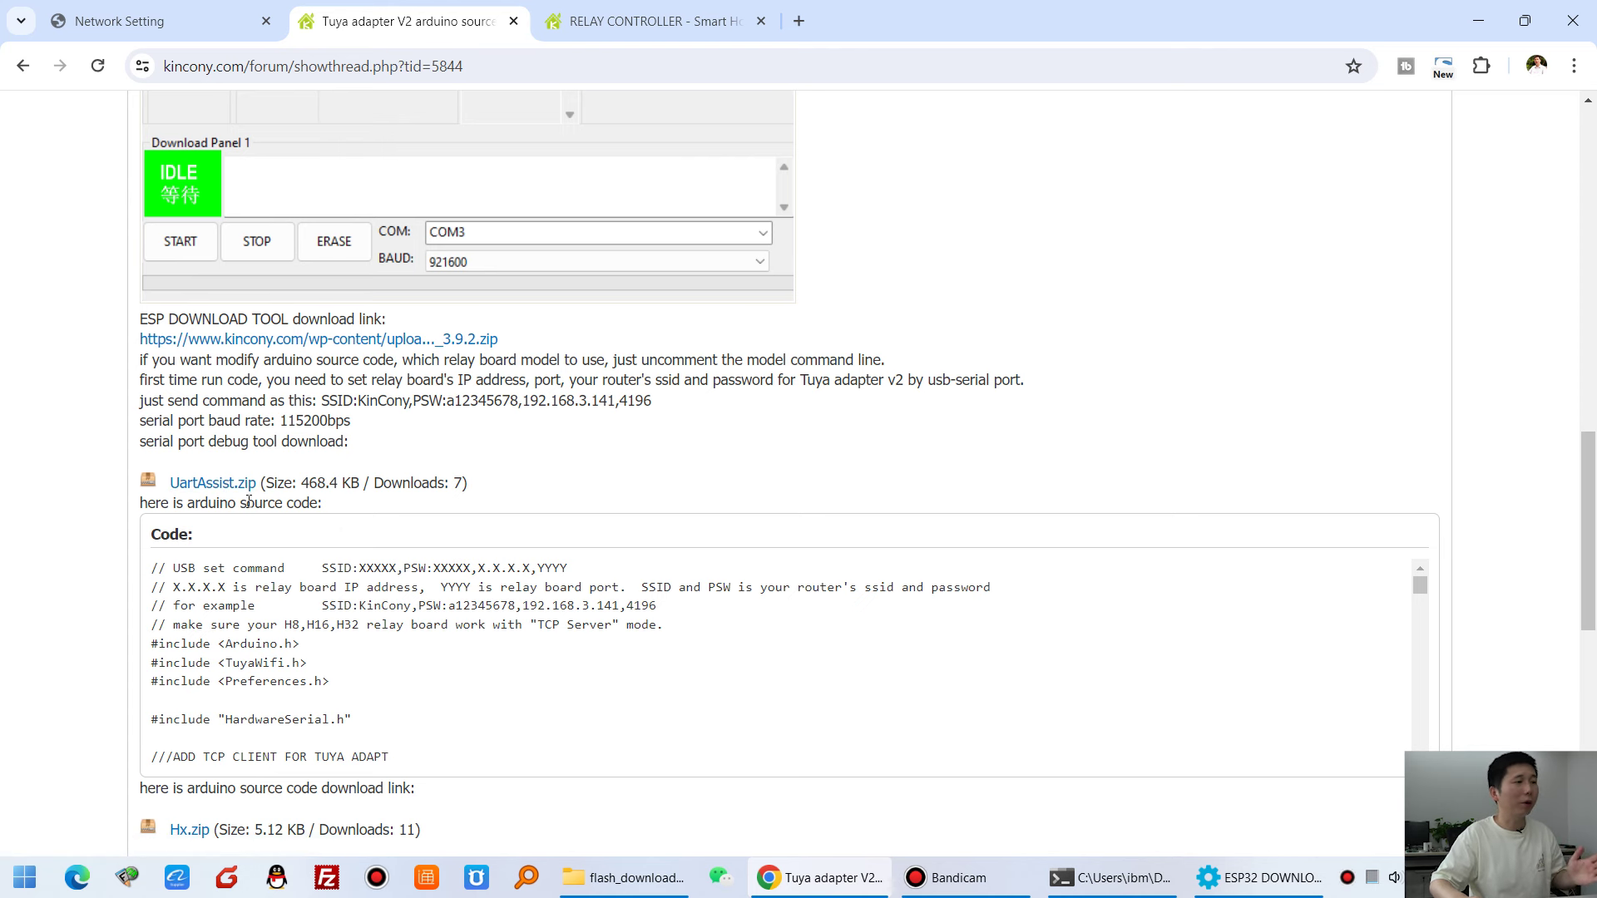
# Flash H16x_0x0.bin at 0x0 over COM26, then close the tool once it reports FINISH.
pyautogui.click(1240, 878)
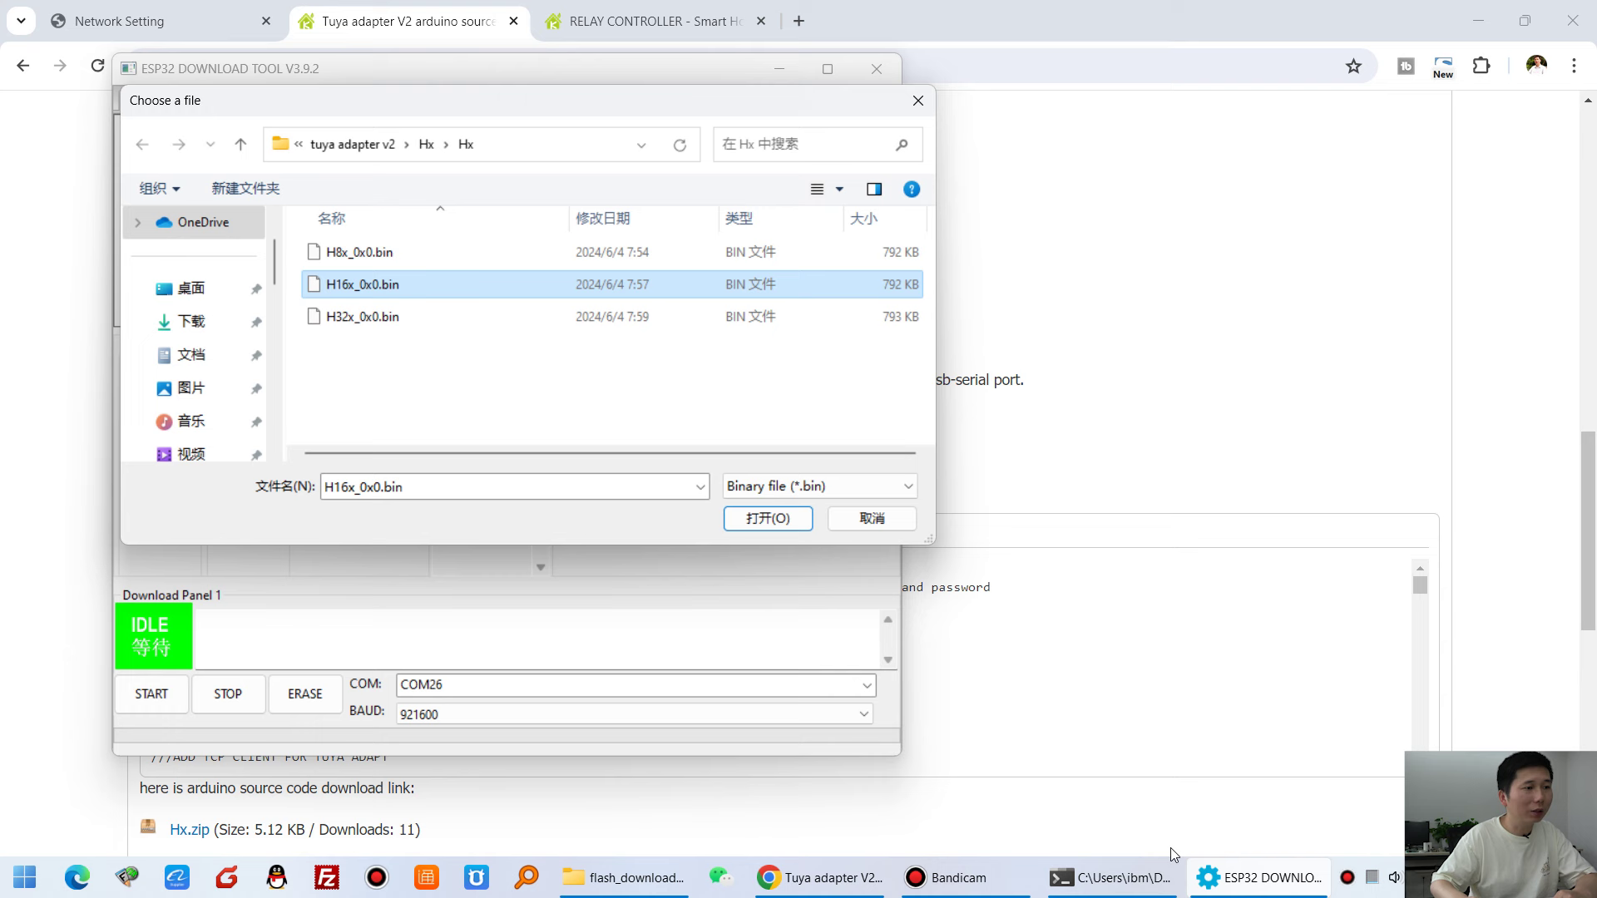
pyautogui.click(767, 517)
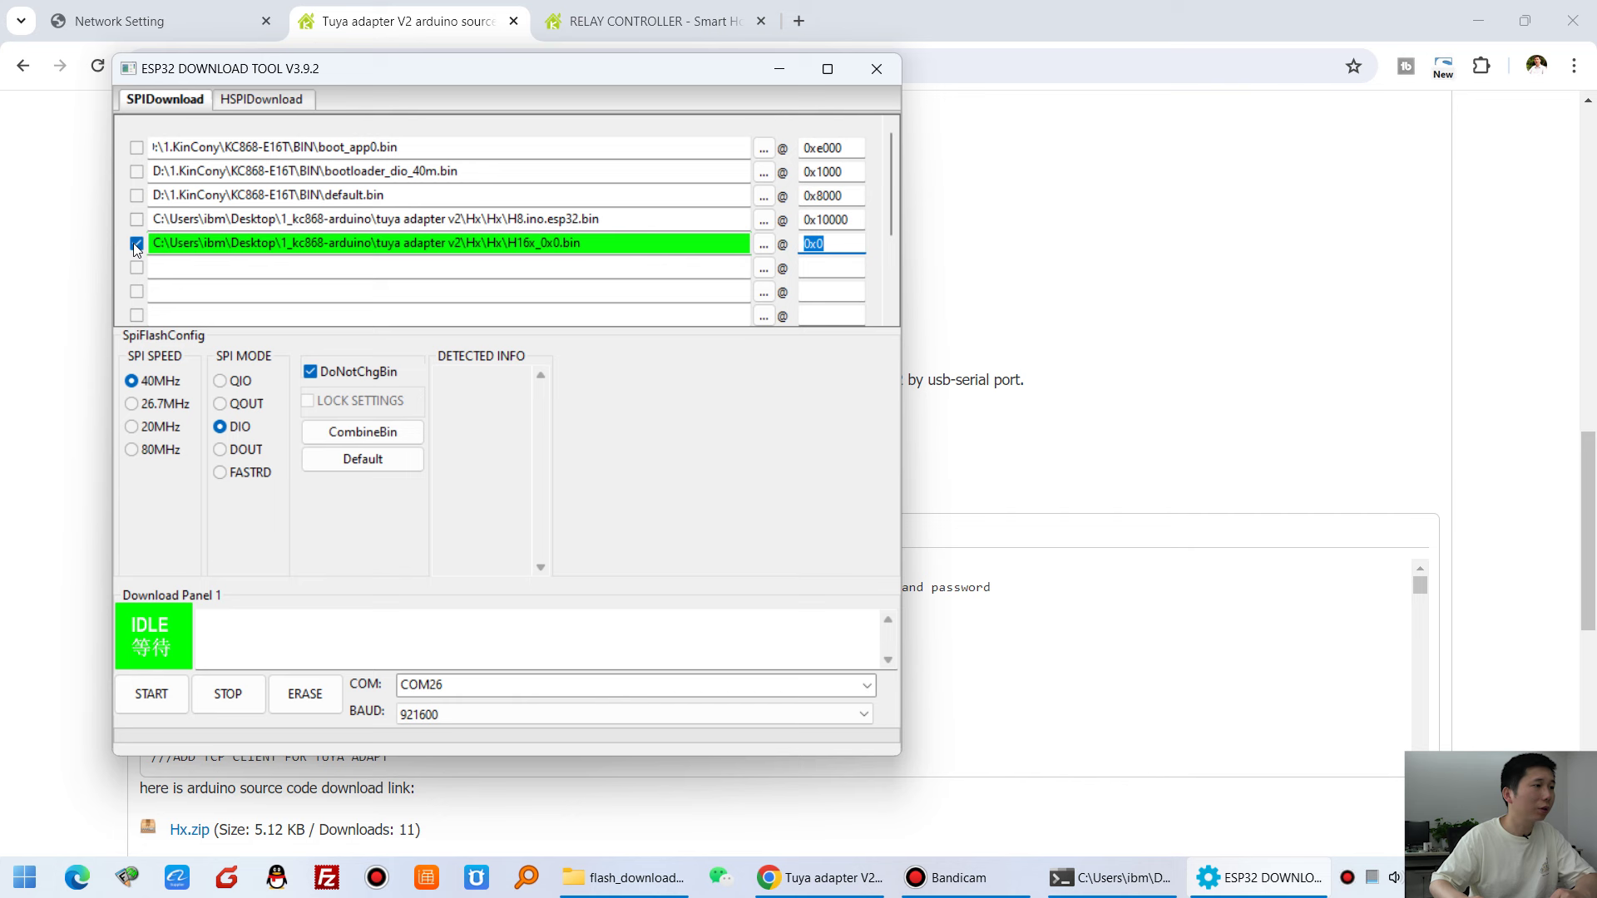
pyautogui.click(866, 684)
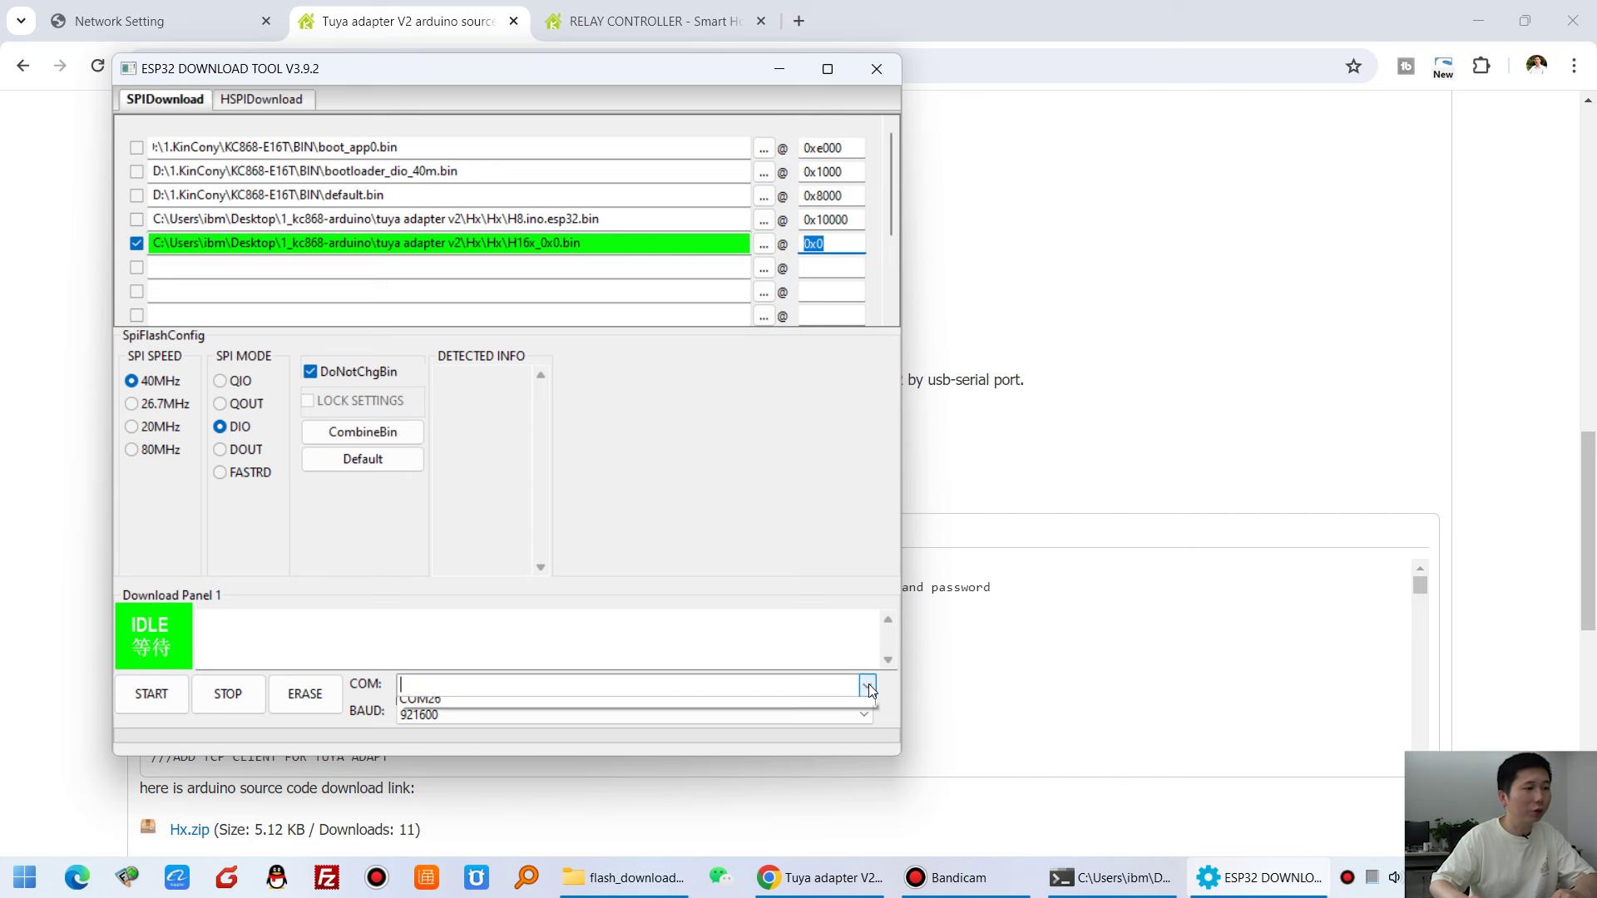
pyautogui.click(540, 708)
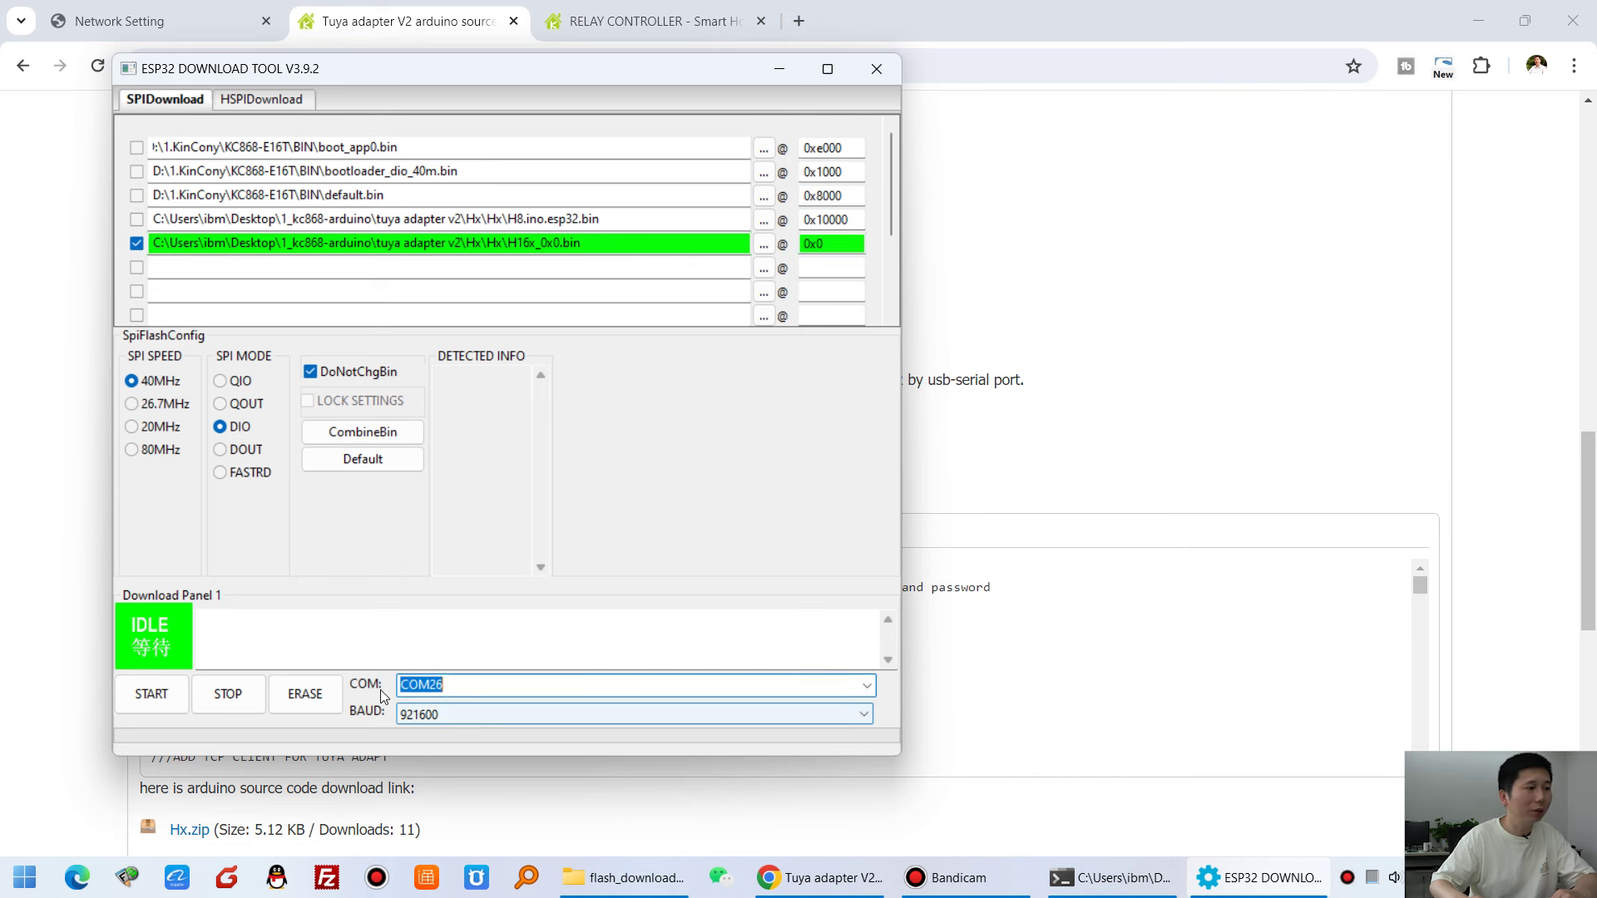
pyautogui.click(169, 695)
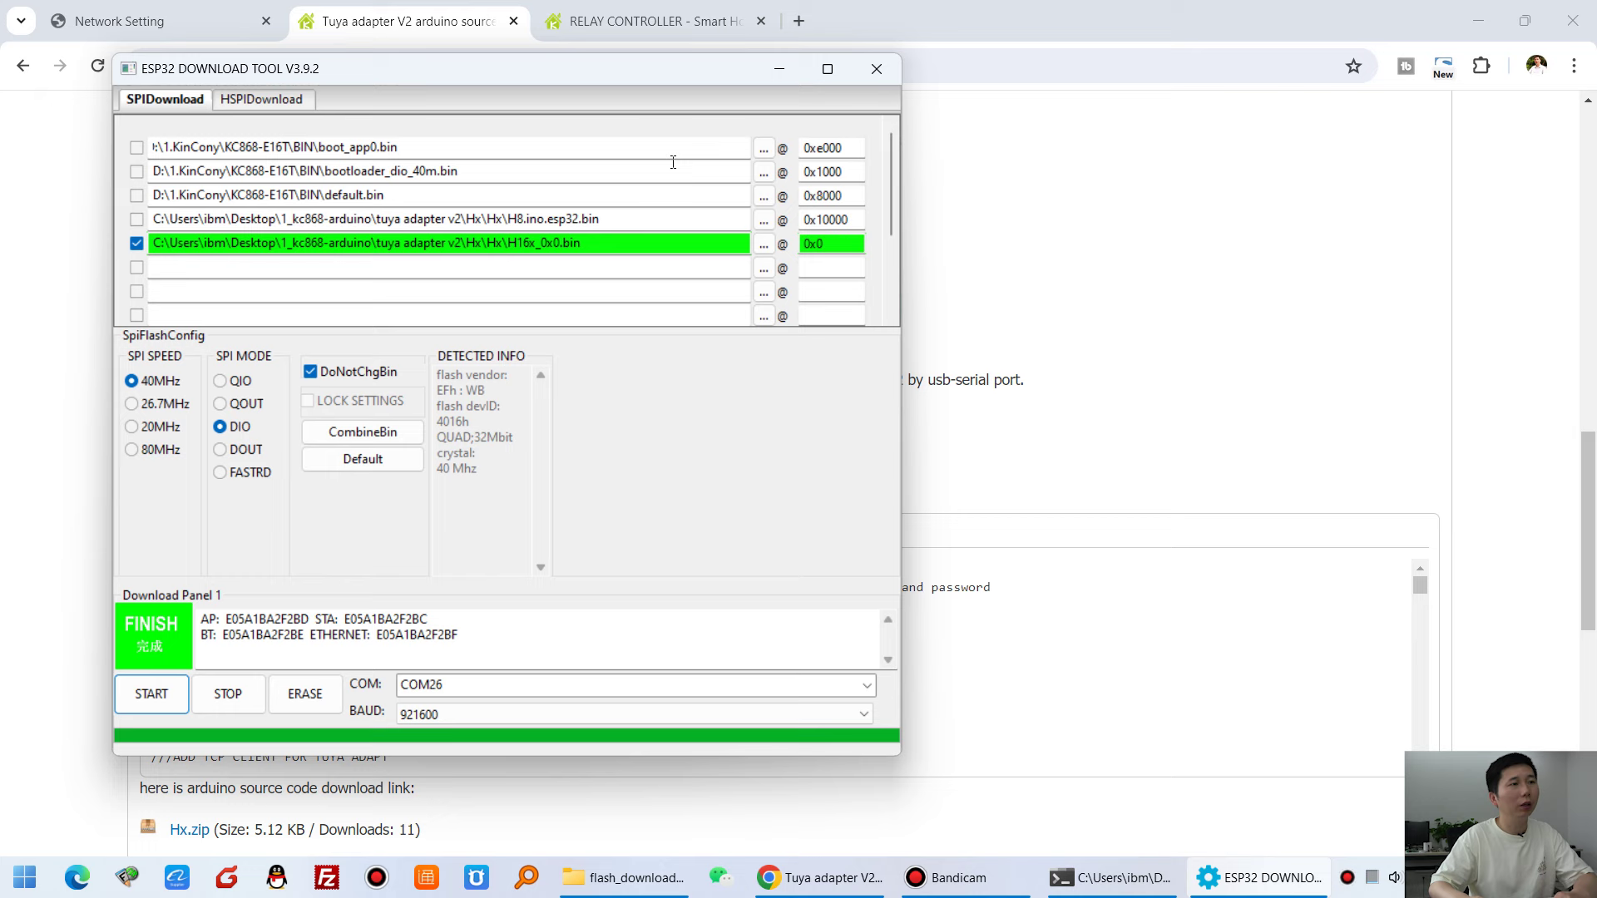
pyautogui.click(878, 70)
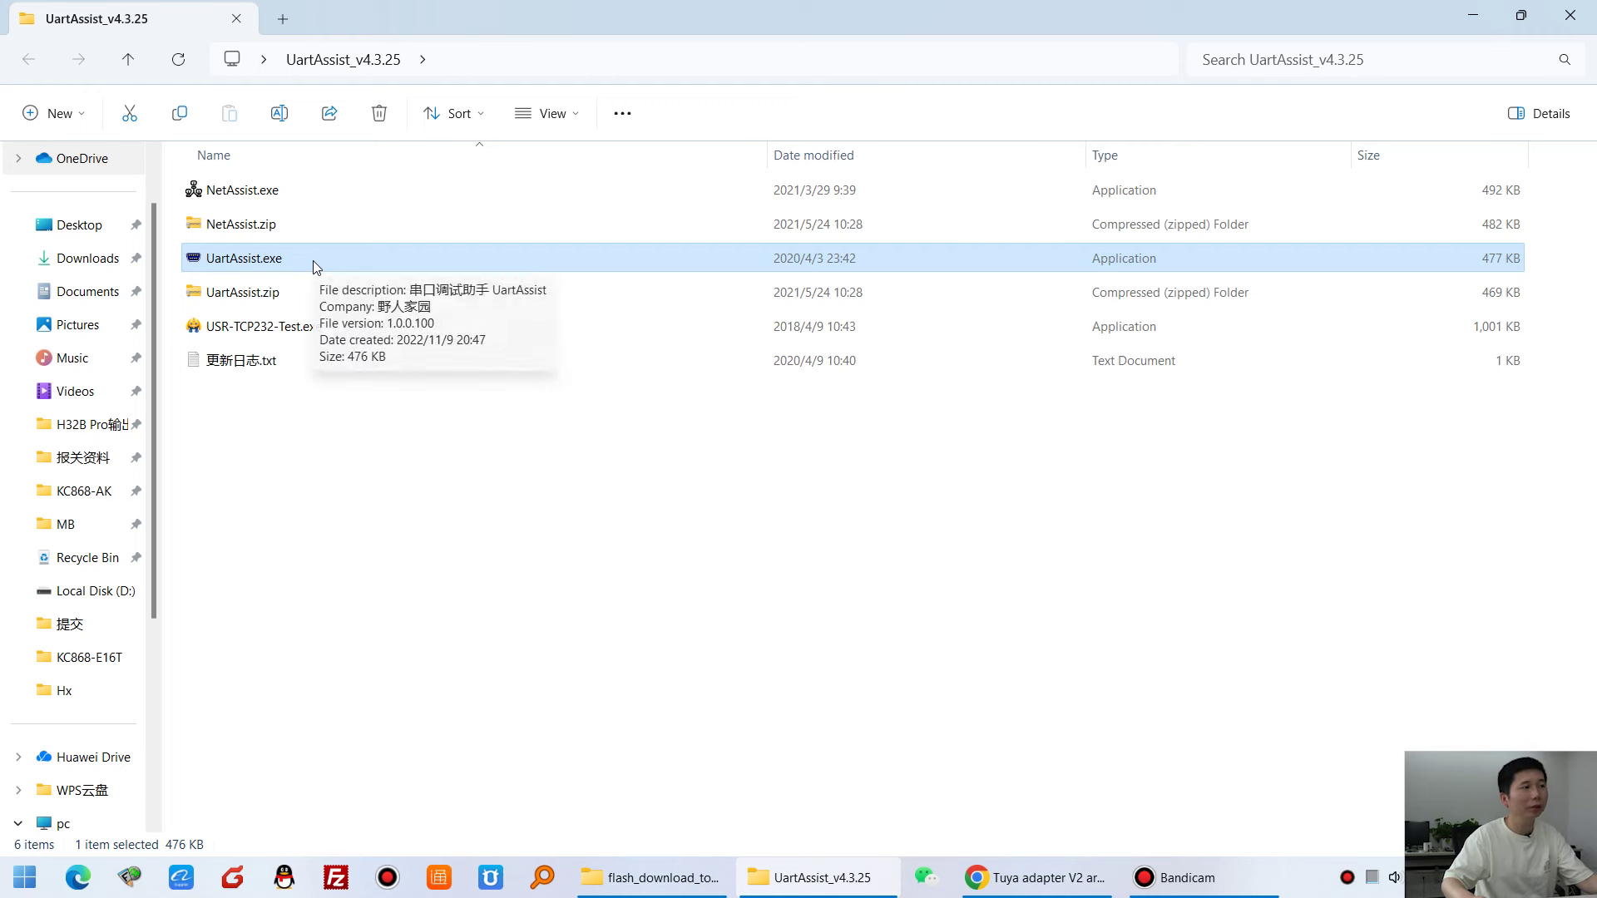
# Start UartAssist without upgrading and copy the example SSID/PSW command from the forum post.
pyautogui.doubleClick(313, 263)
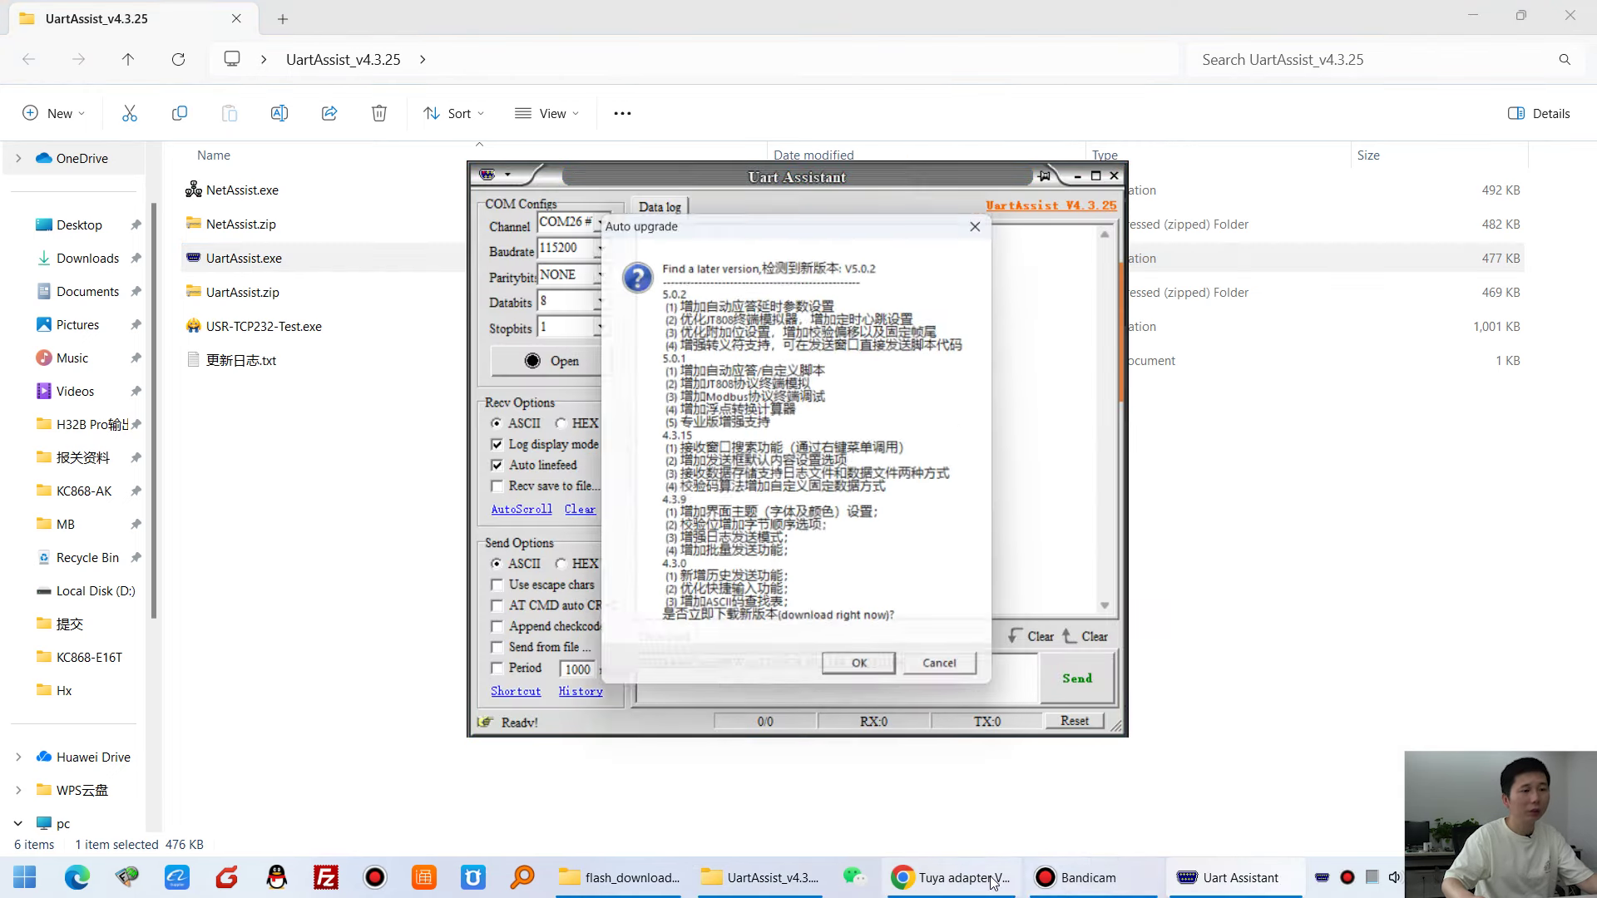
pyautogui.click(955, 674)
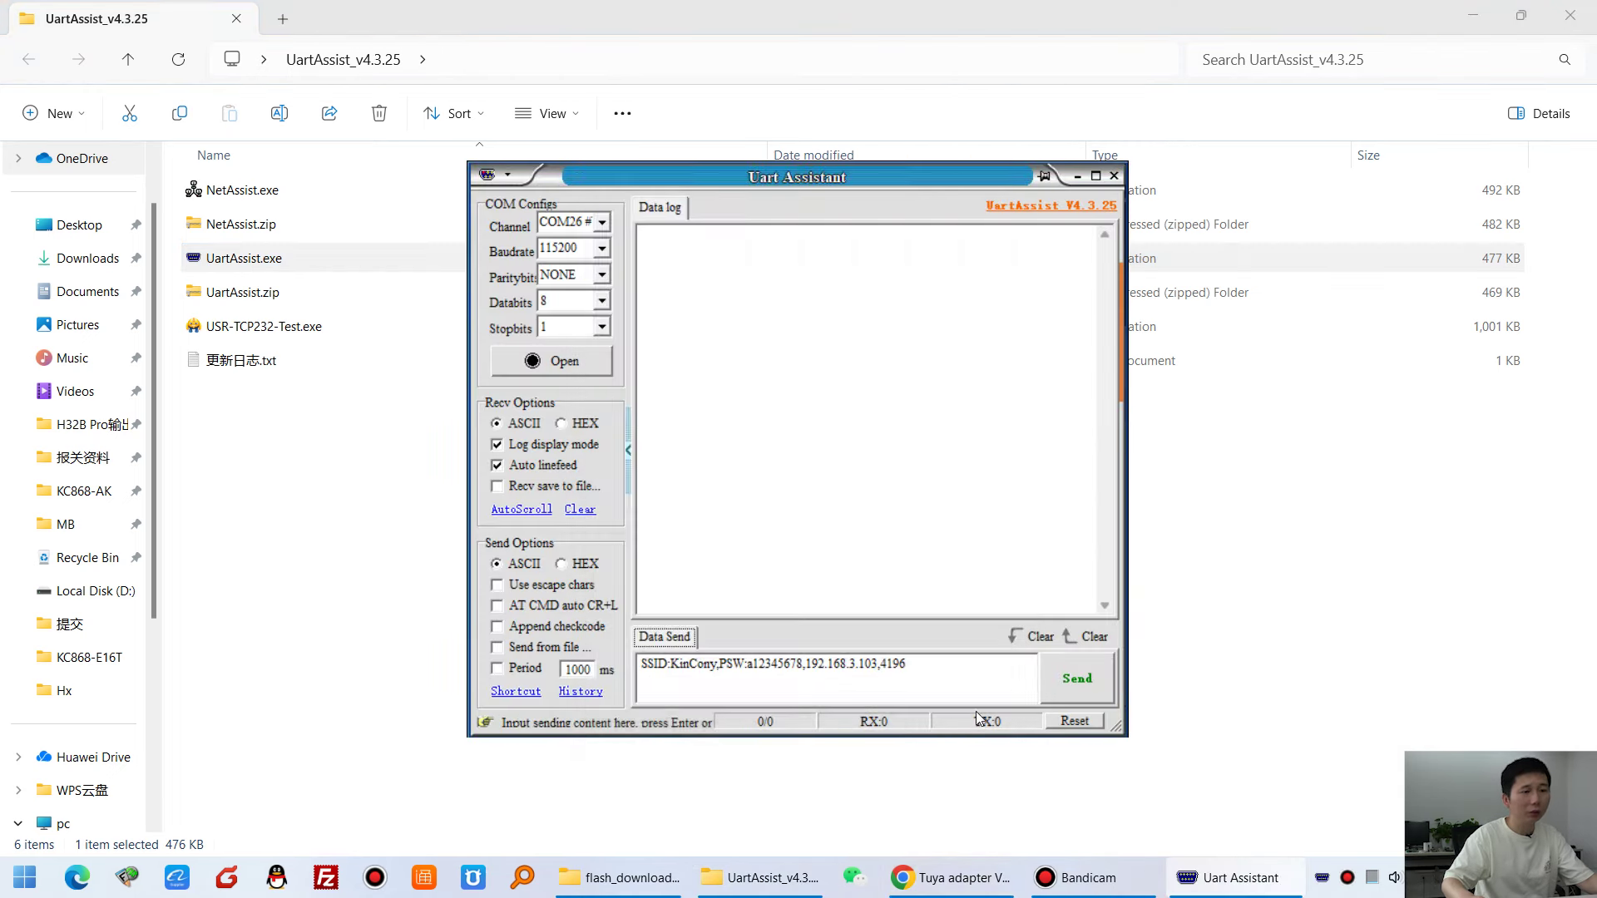
pyautogui.click(965, 884)
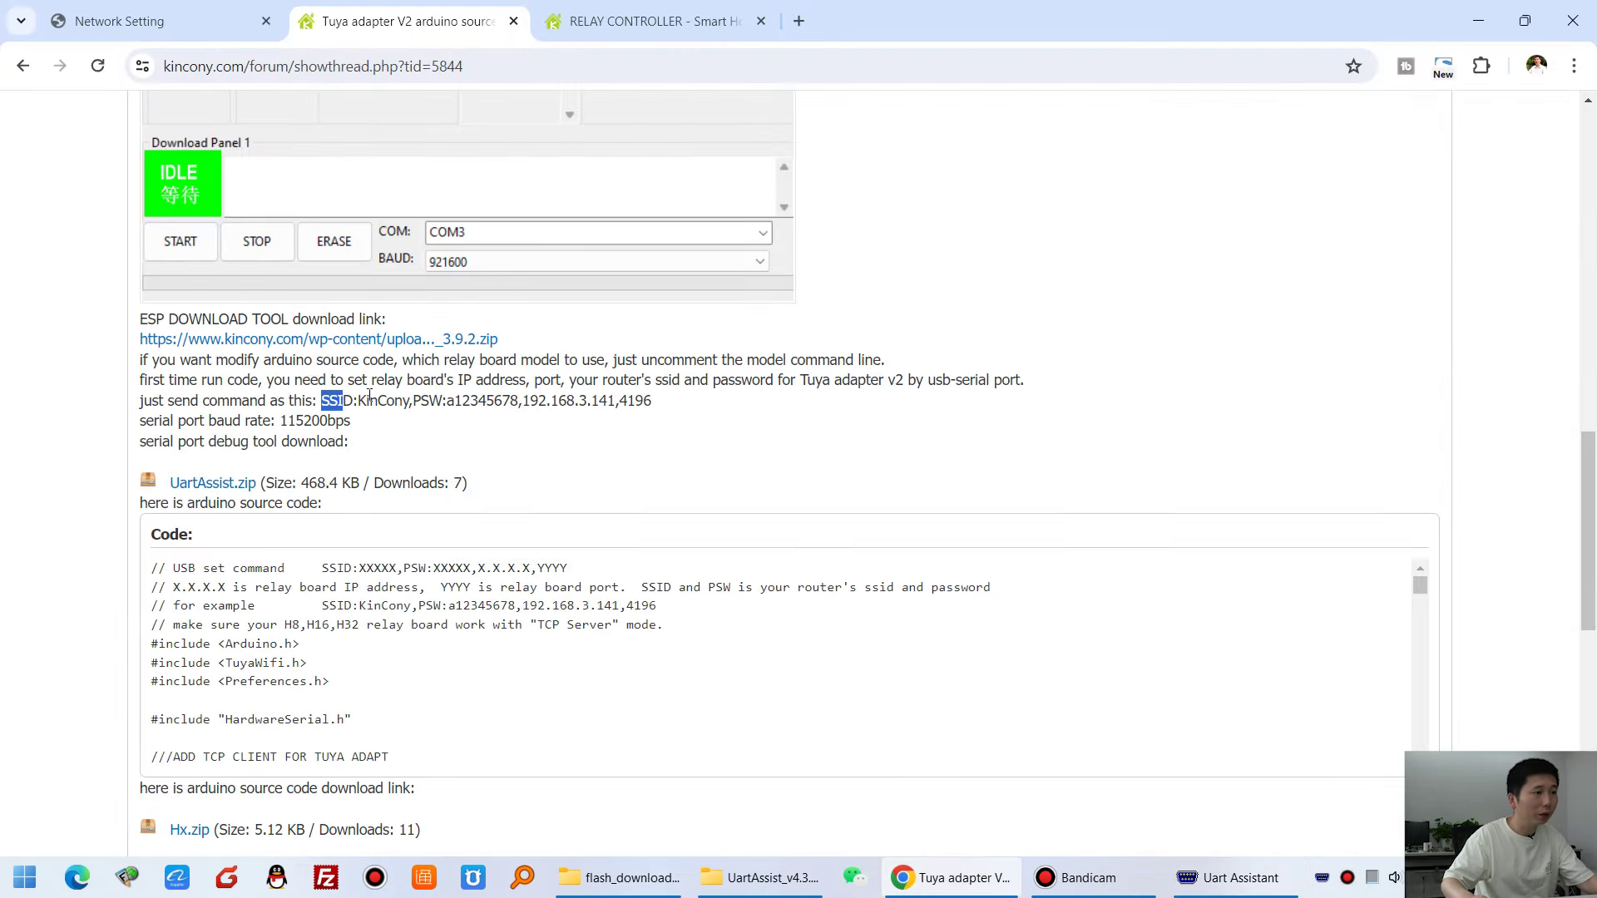
pyautogui.moveTo(369, 397); pyautogui.dragTo(548, 397)
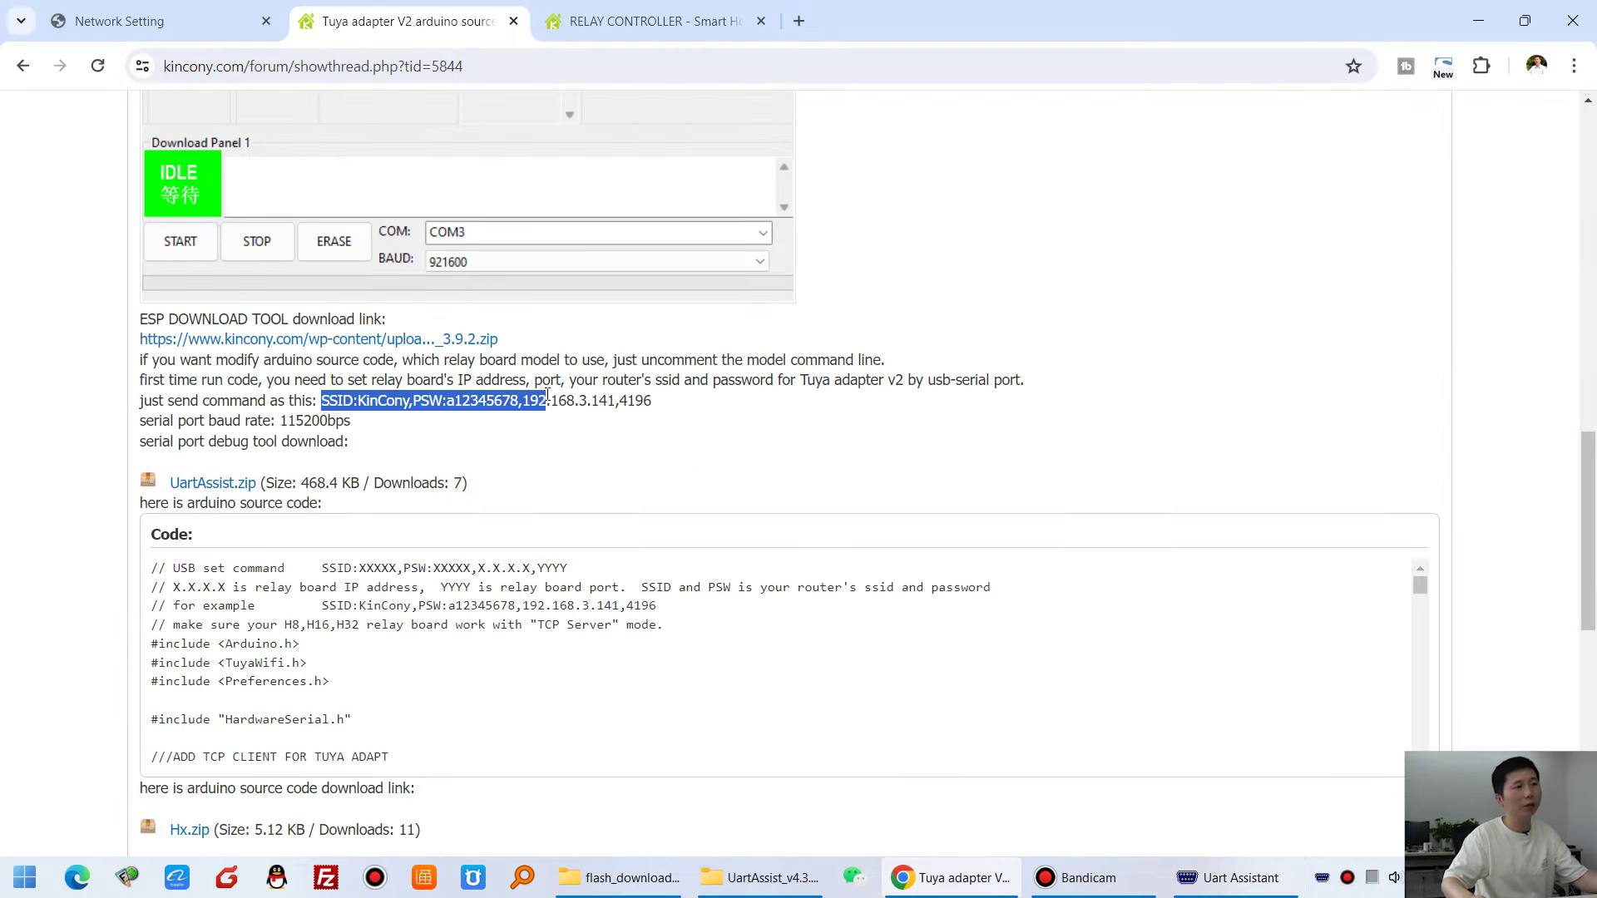
pyautogui.rightClick(636, 400)
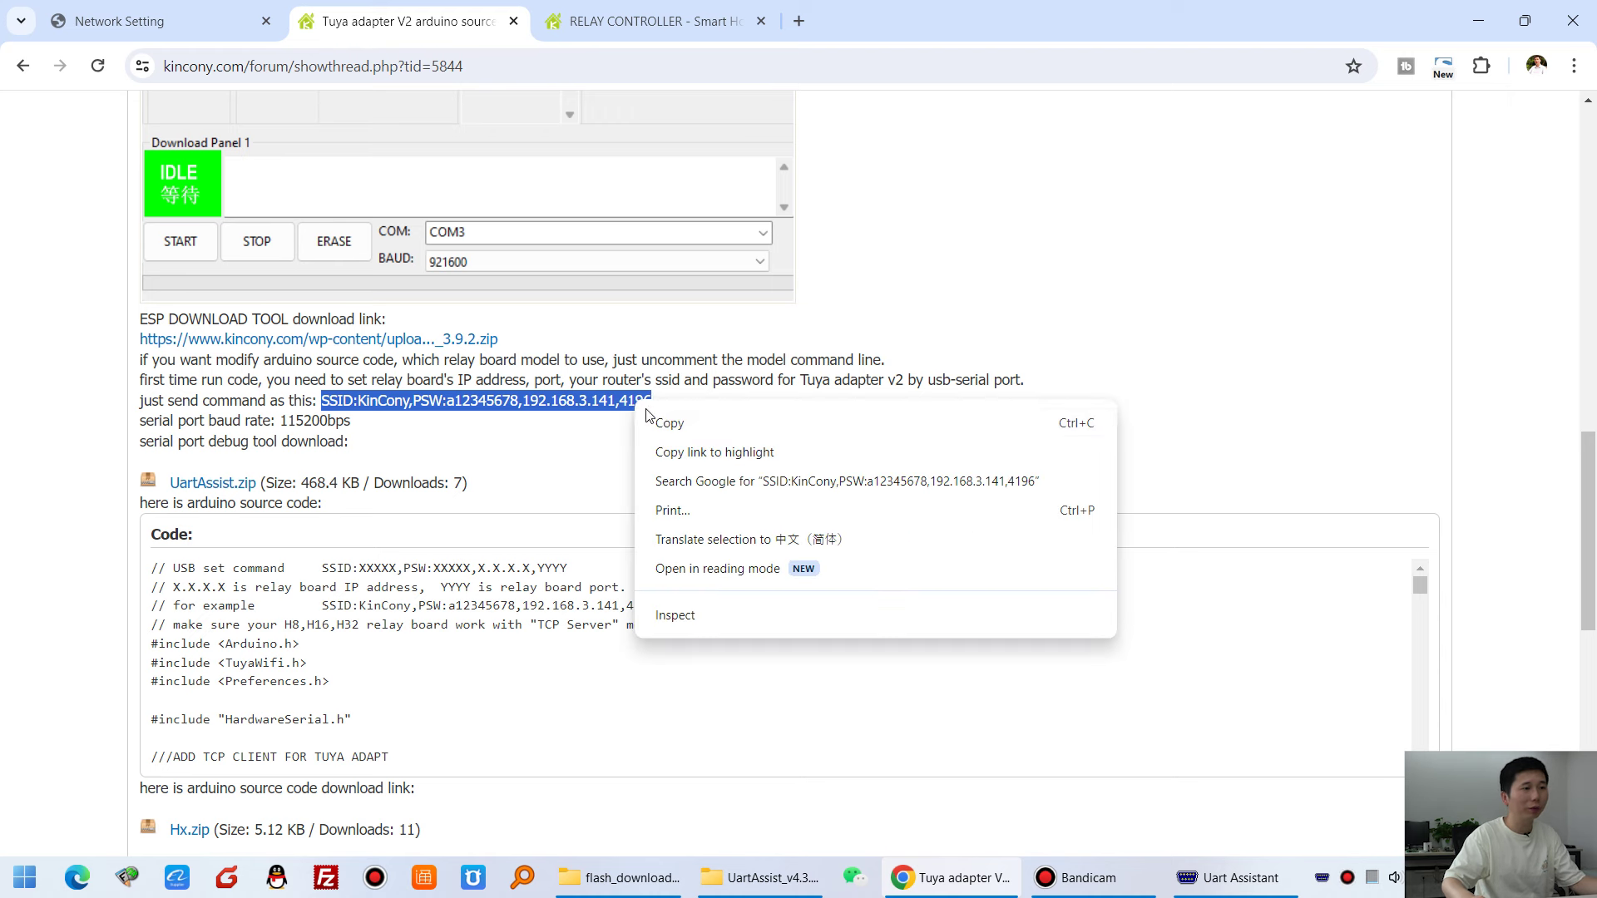
pyautogui.click(662, 421)
# Open the CH340 port COM26 at 115200 baud in UartAssist.
pyautogui.click(1194, 880)
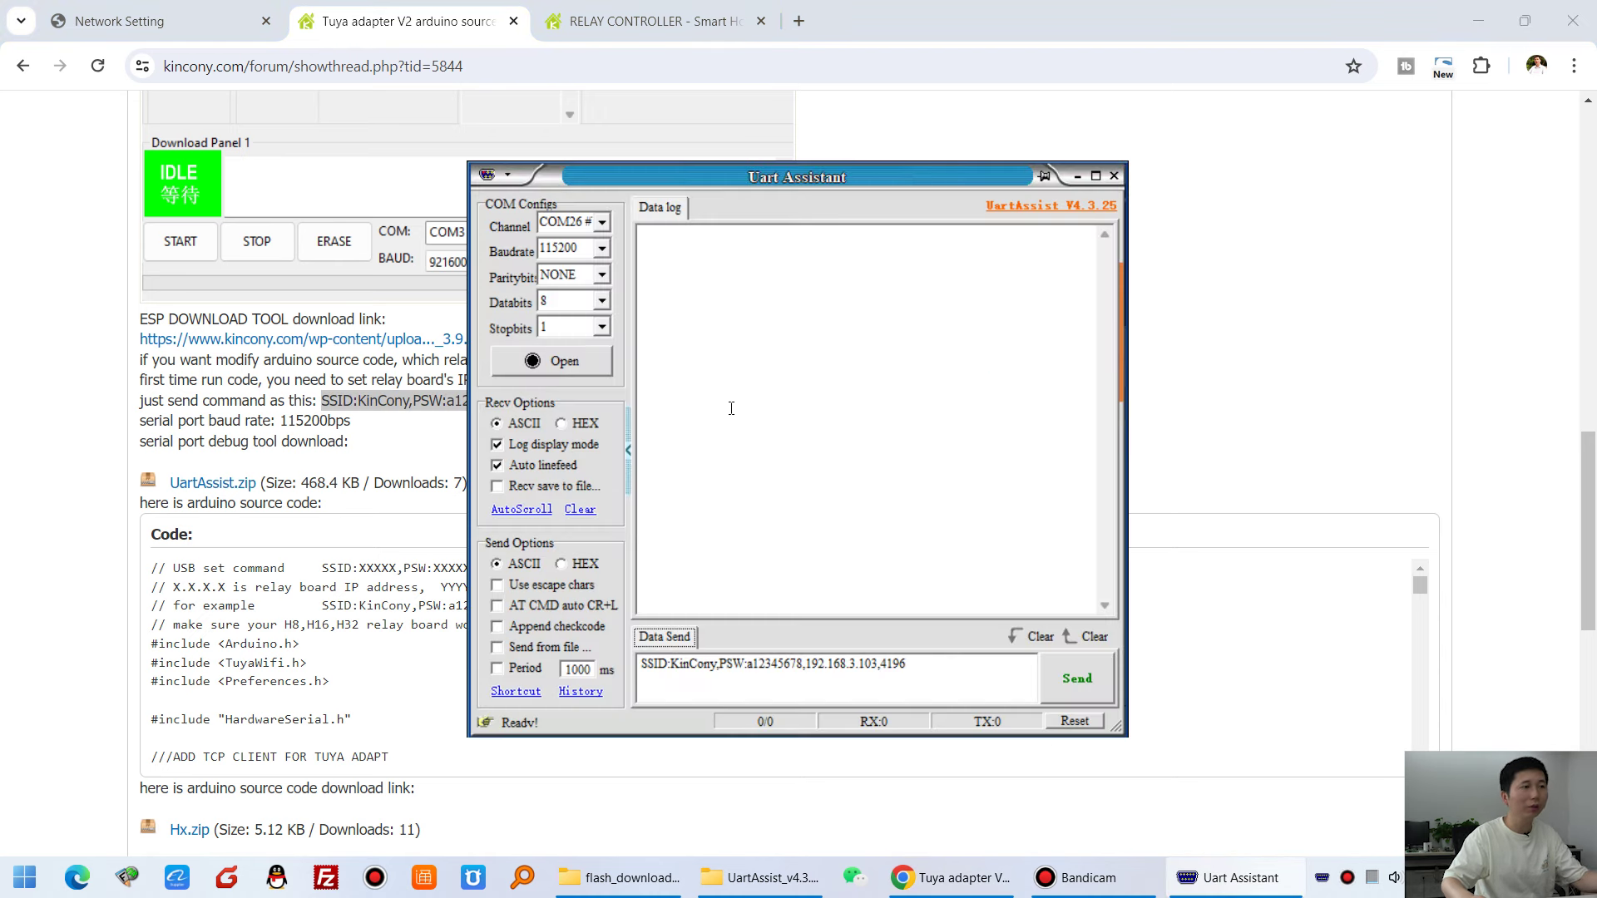
pyautogui.click(602, 222)
pyautogui.click(602, 222)
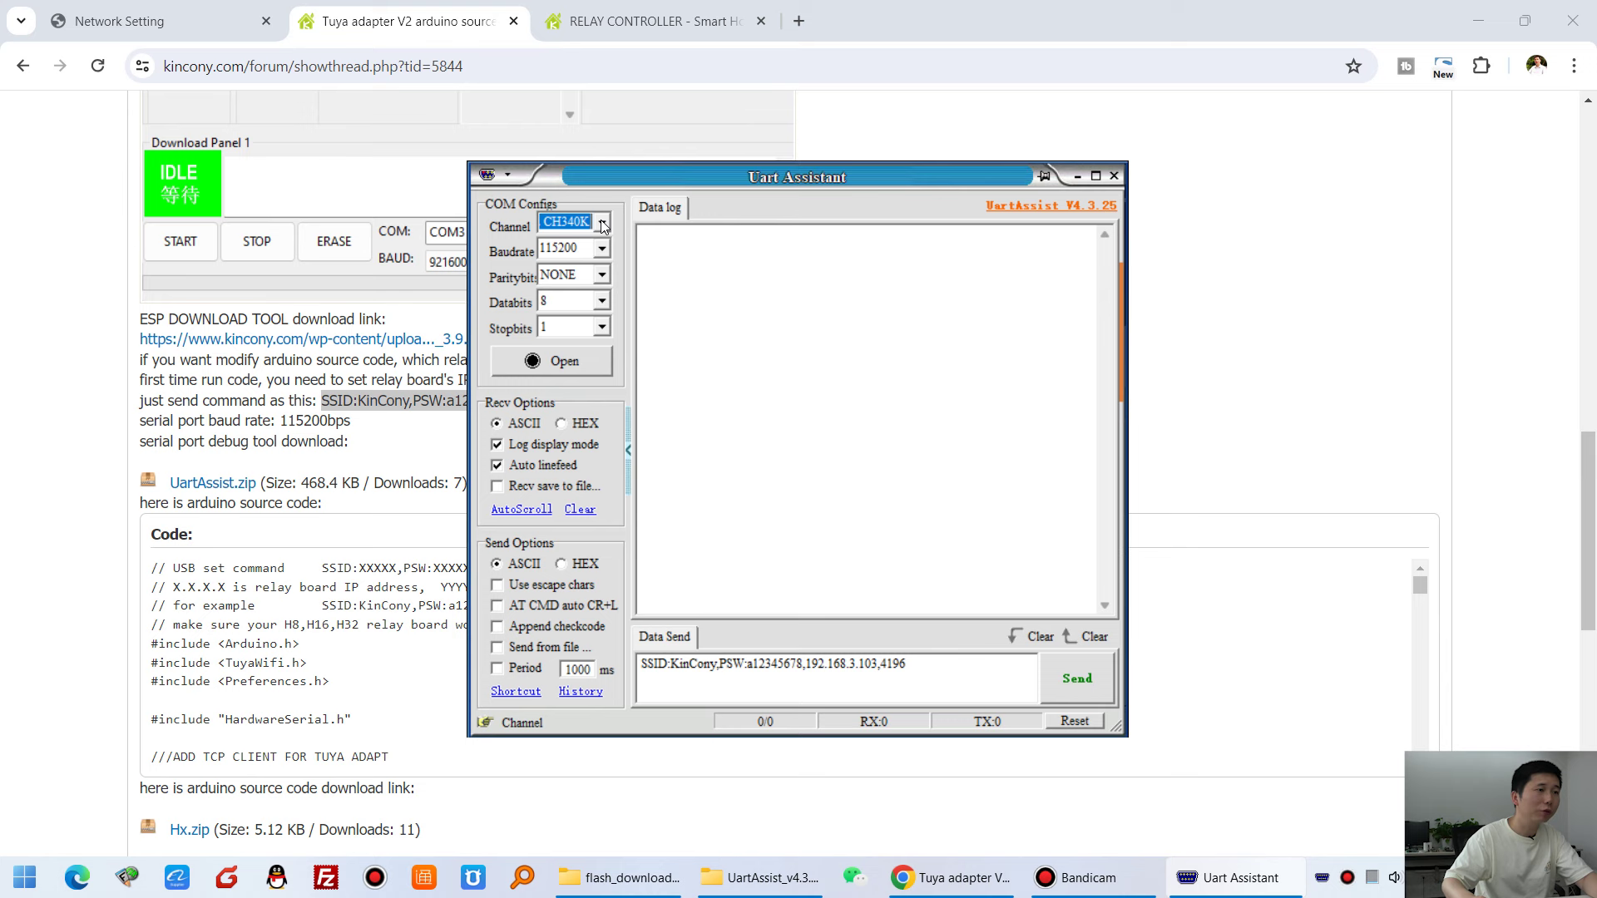
pyautogui.doubleClick(583, 247)
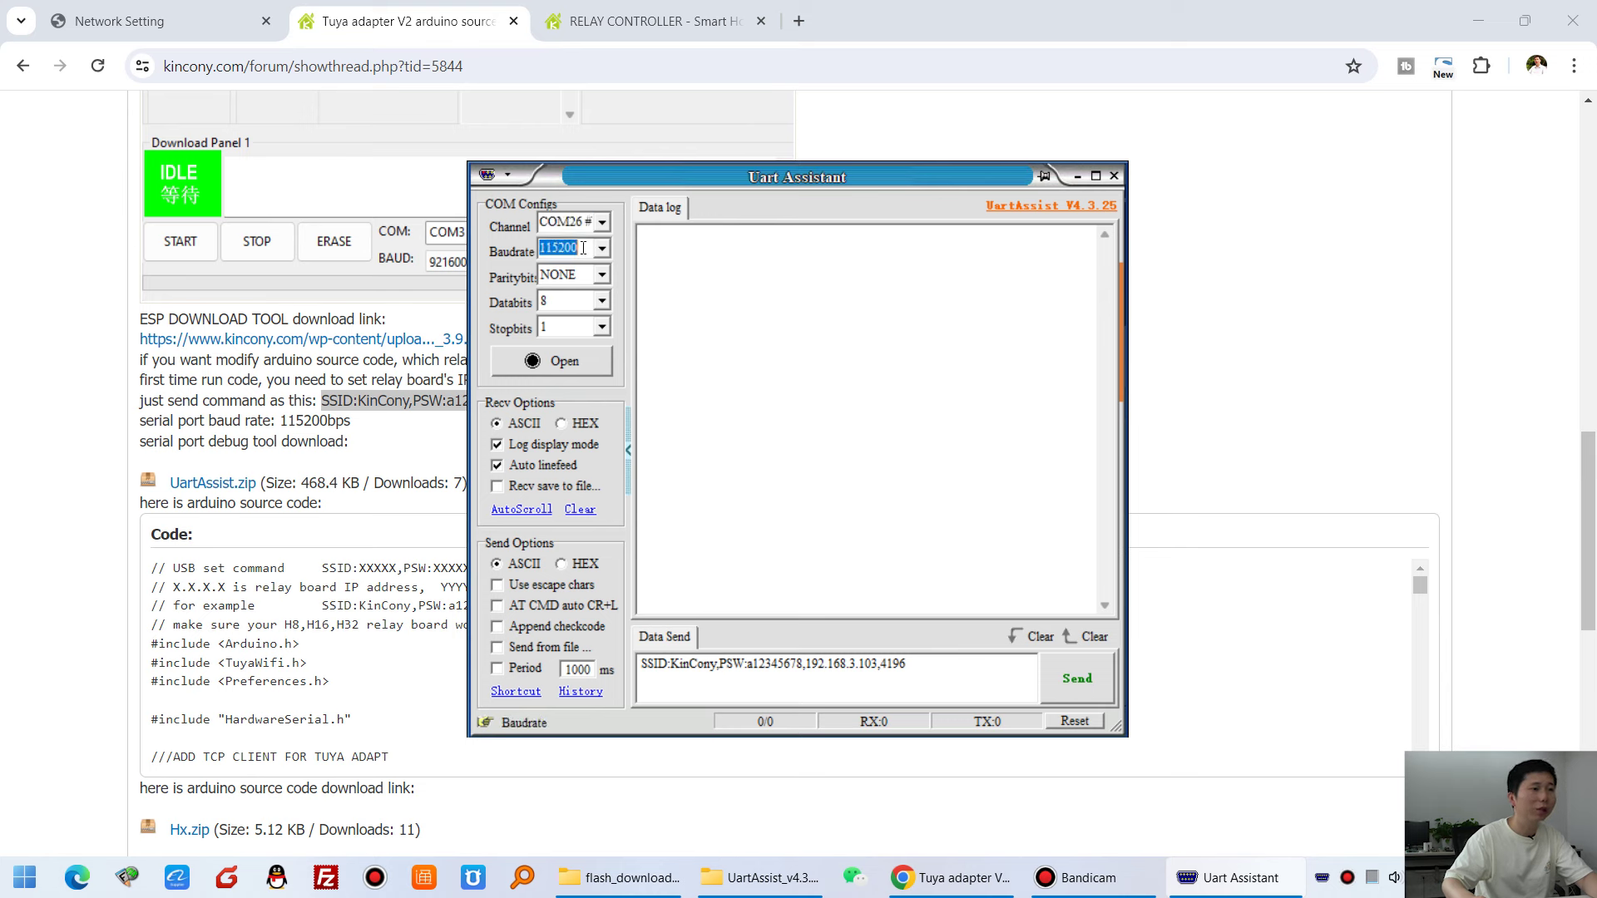
pyautogui.click(581, 358)
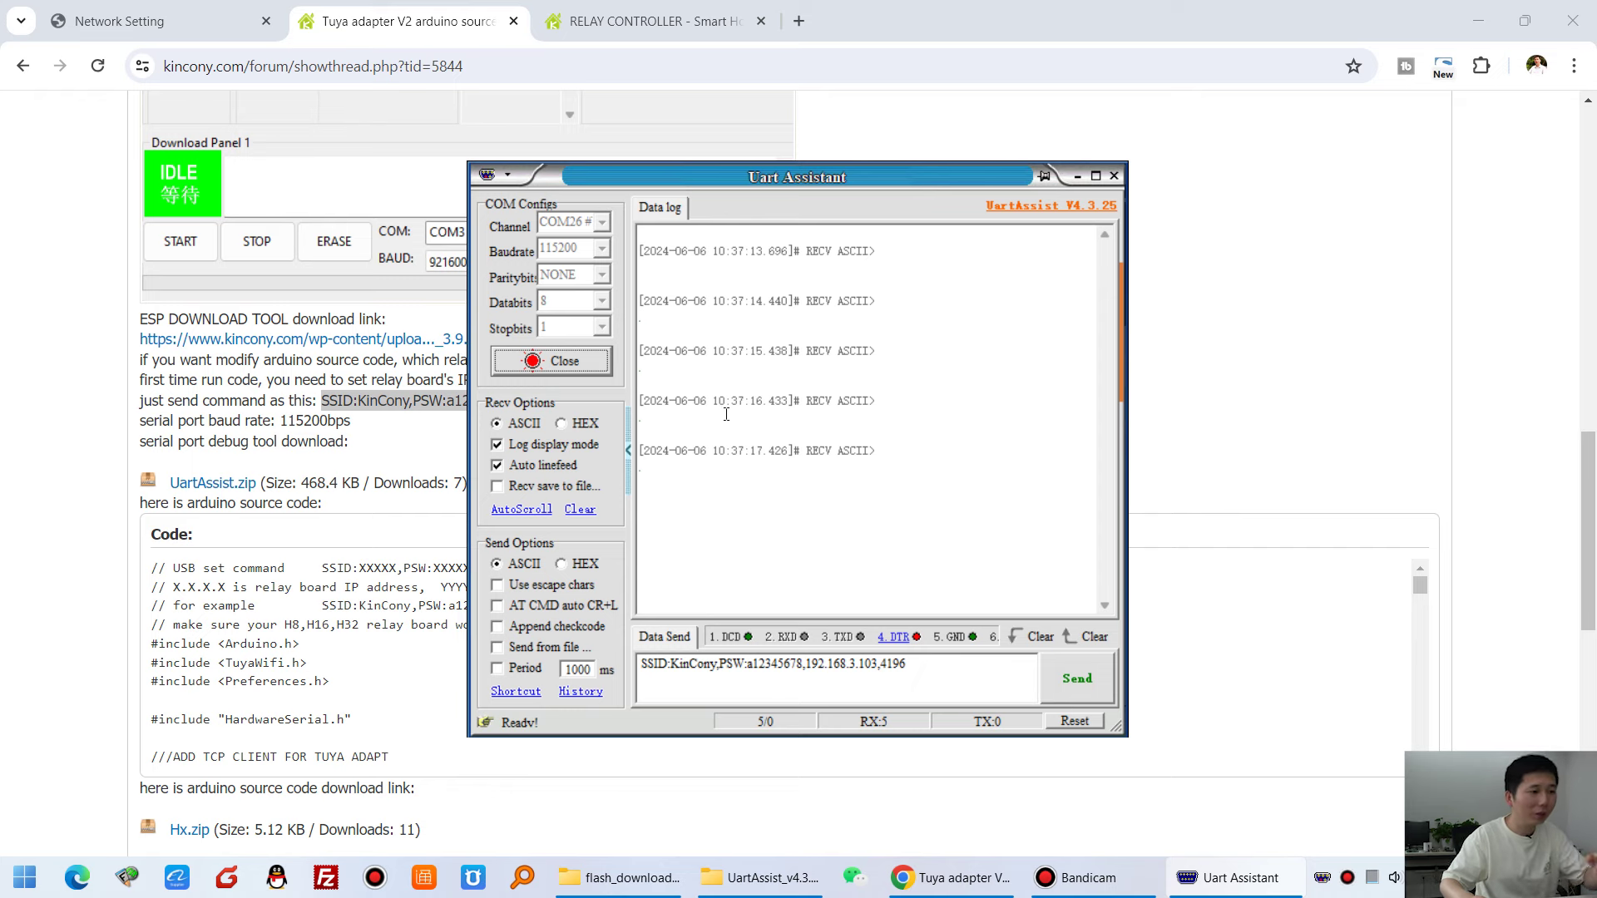
pyautogui.moveTo(906, 664); pyautogui.dragTo(641, 666)
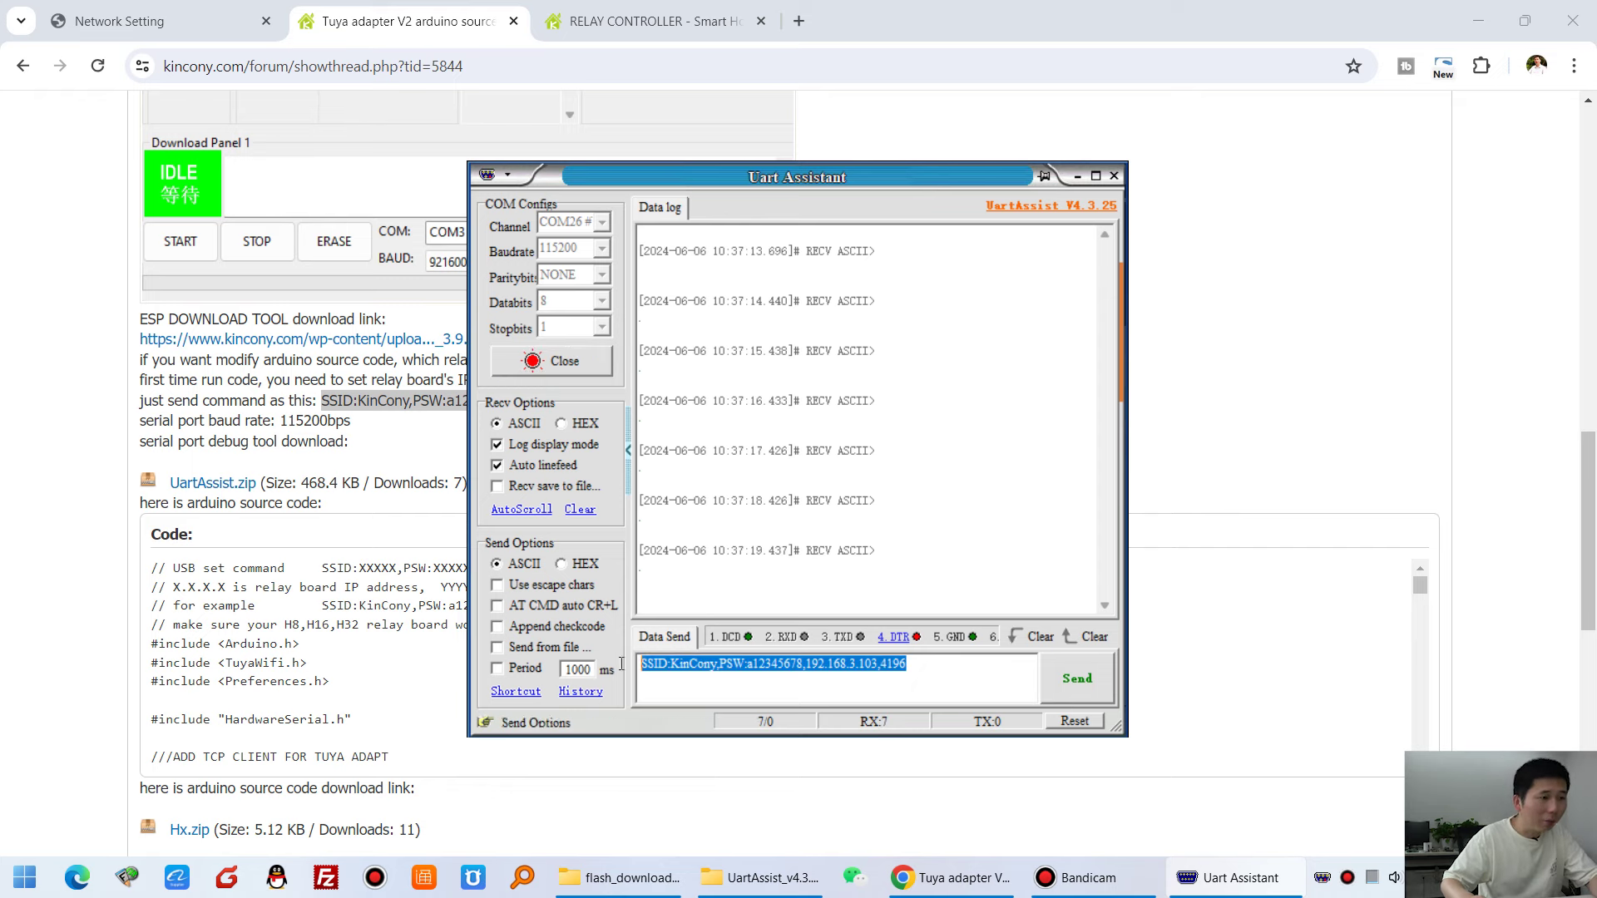
pyautogui.moveTo(720, 183); pyautogui.dragTo(934, 177)
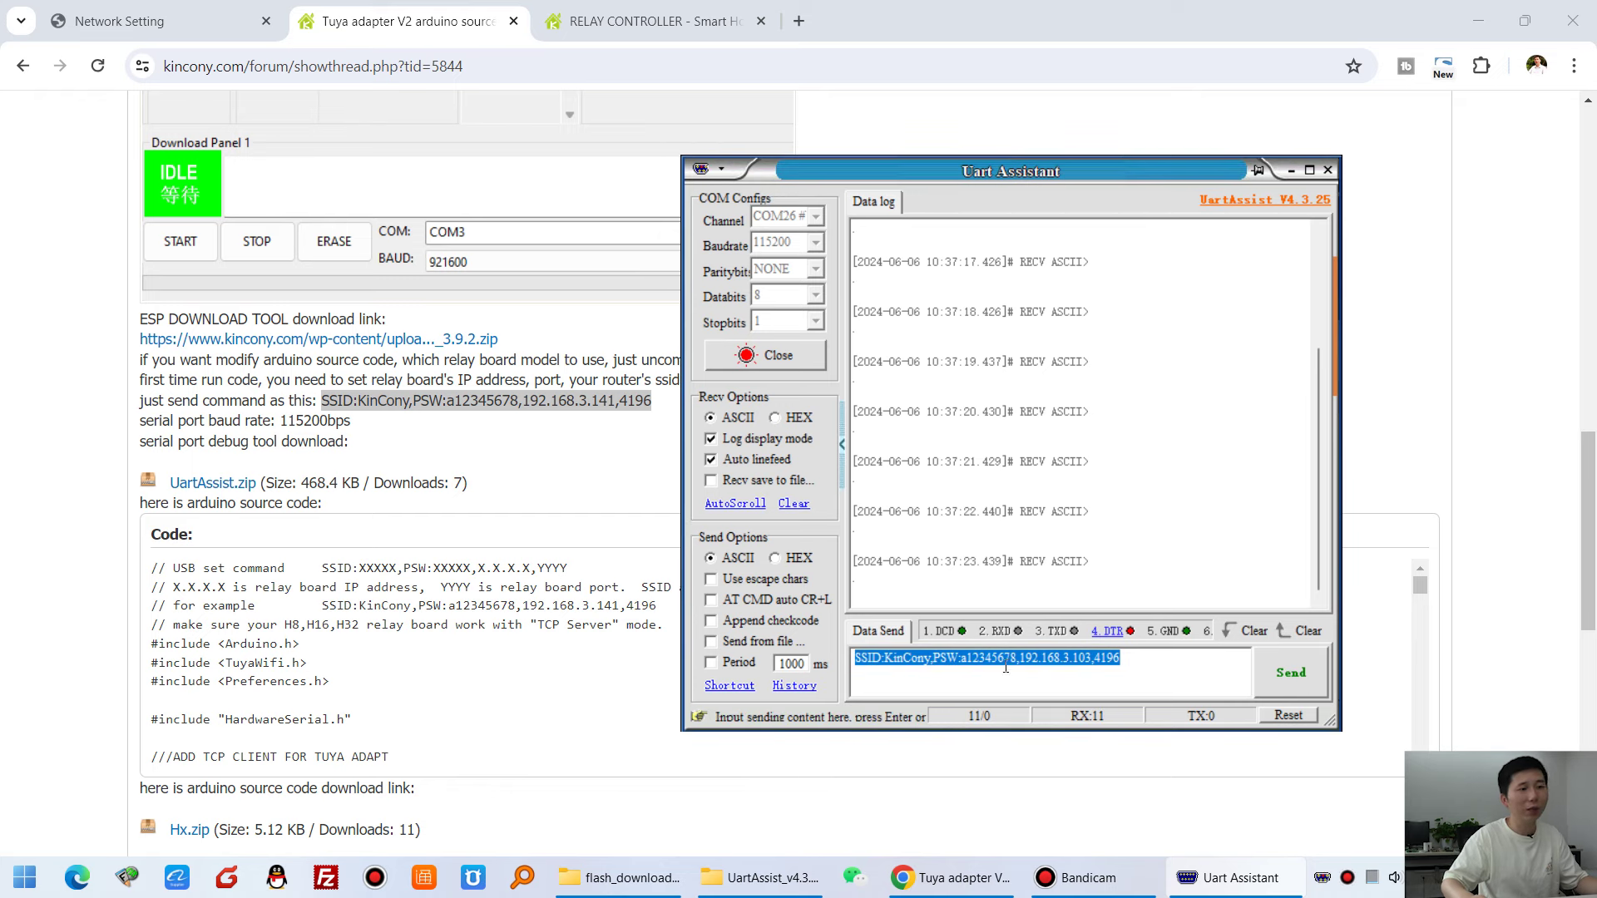
pyautogui.click(1109, 676)
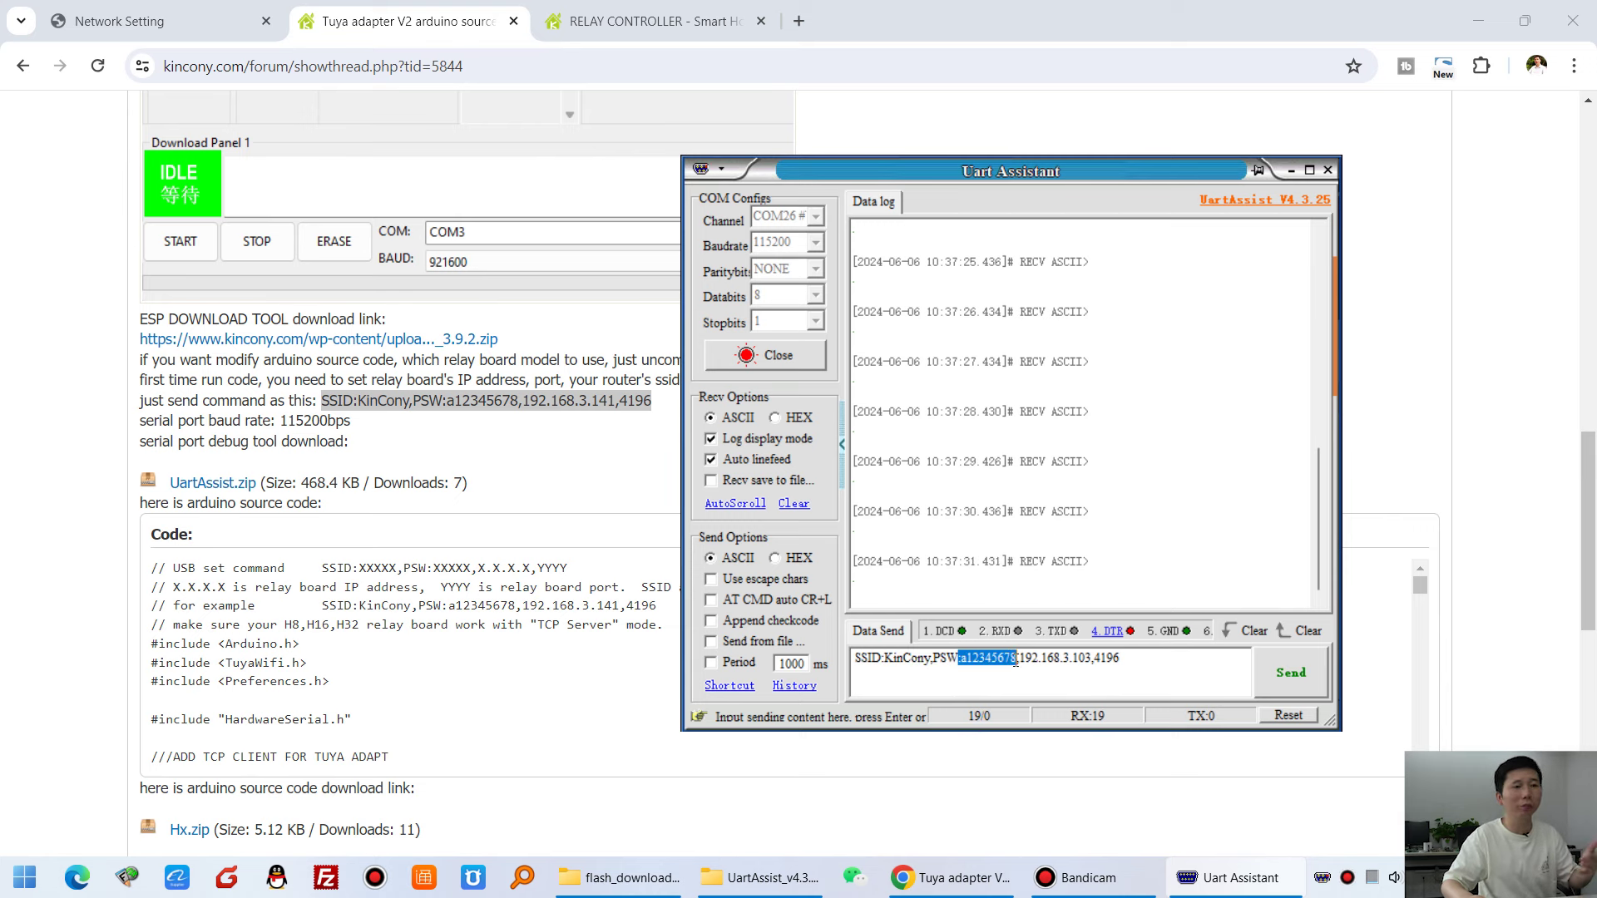
pyautogui.click(1021, 661)
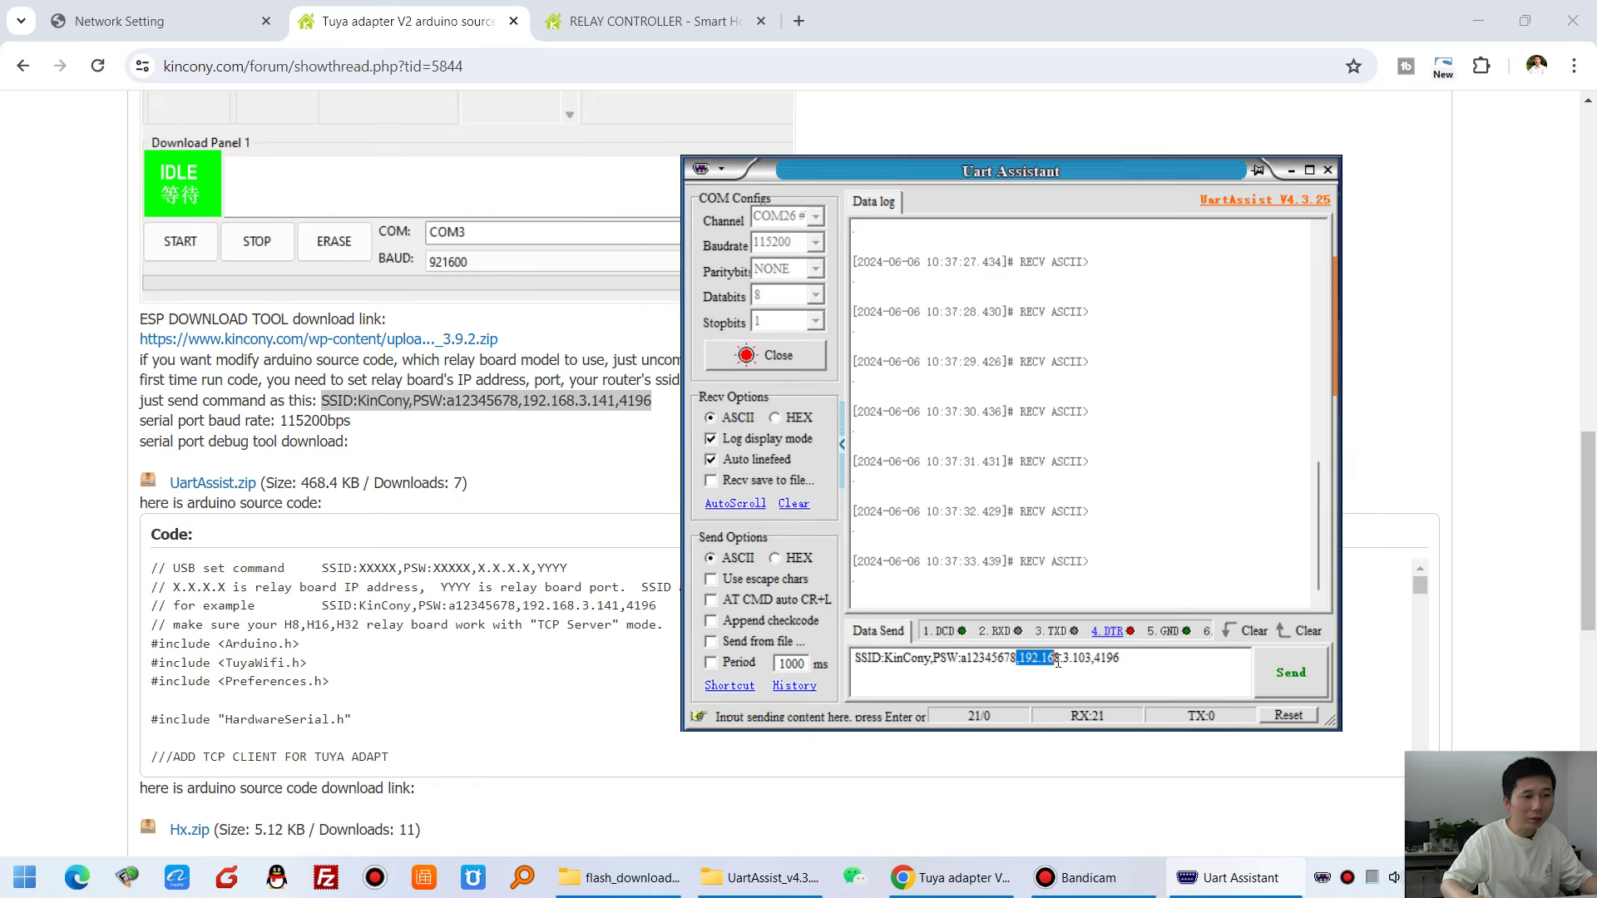
pyautogui.moveTo(1058, 662); pyautogui.dragTo(1091, 661)
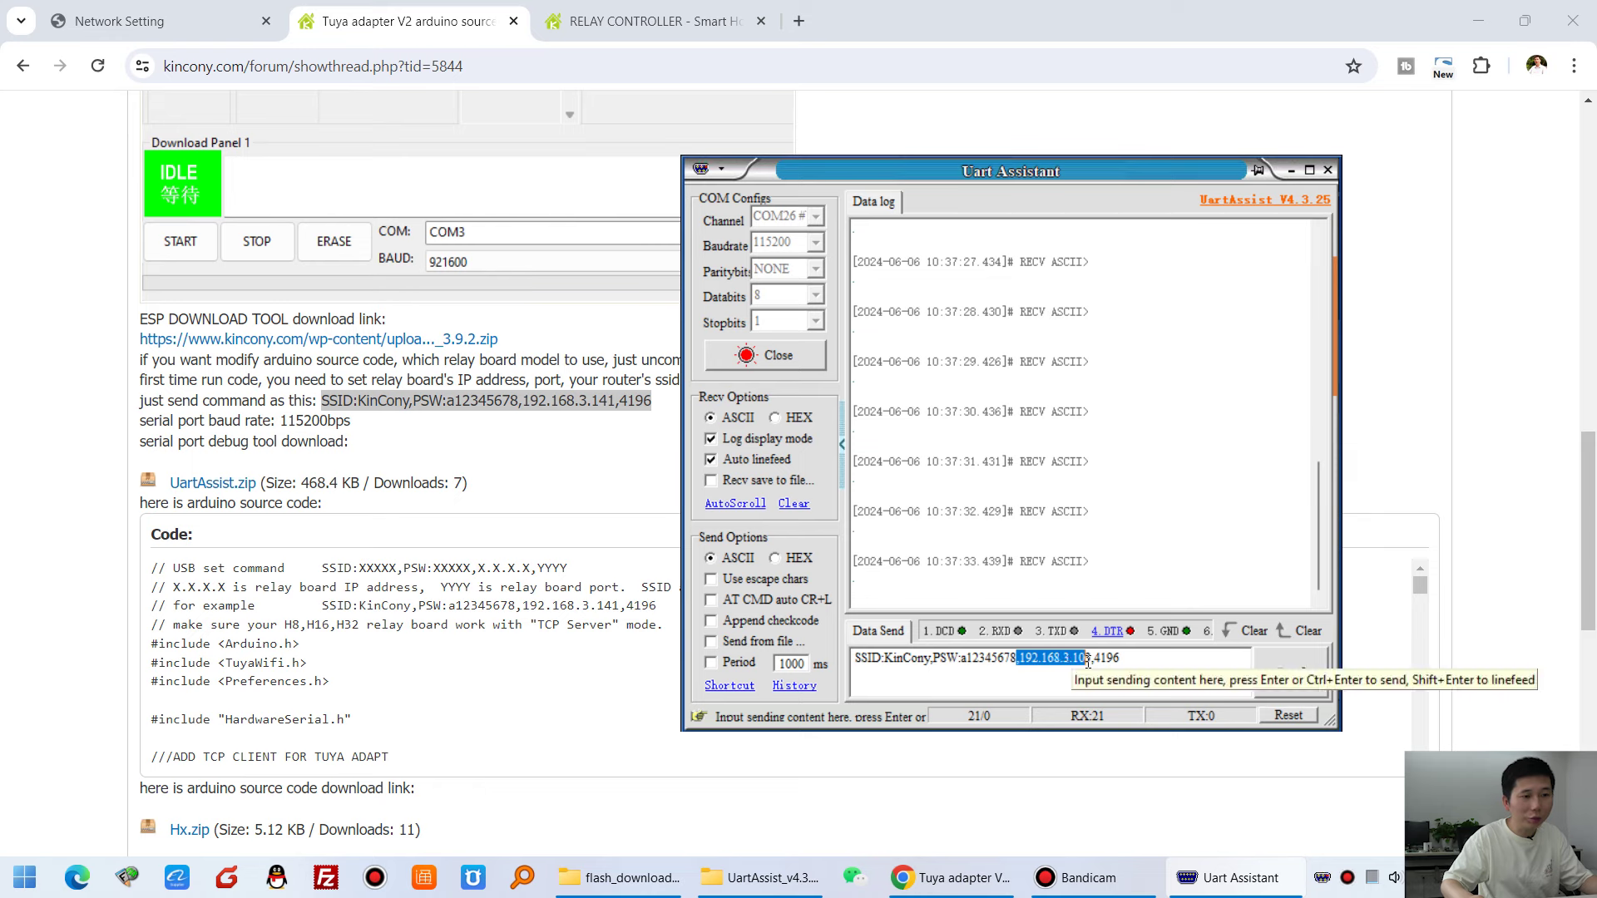
# Confirm port 4196 and TCP Server mode on Network Setting, then copy the IP 192.168.3.140.
pyautogui.click(200, 14)
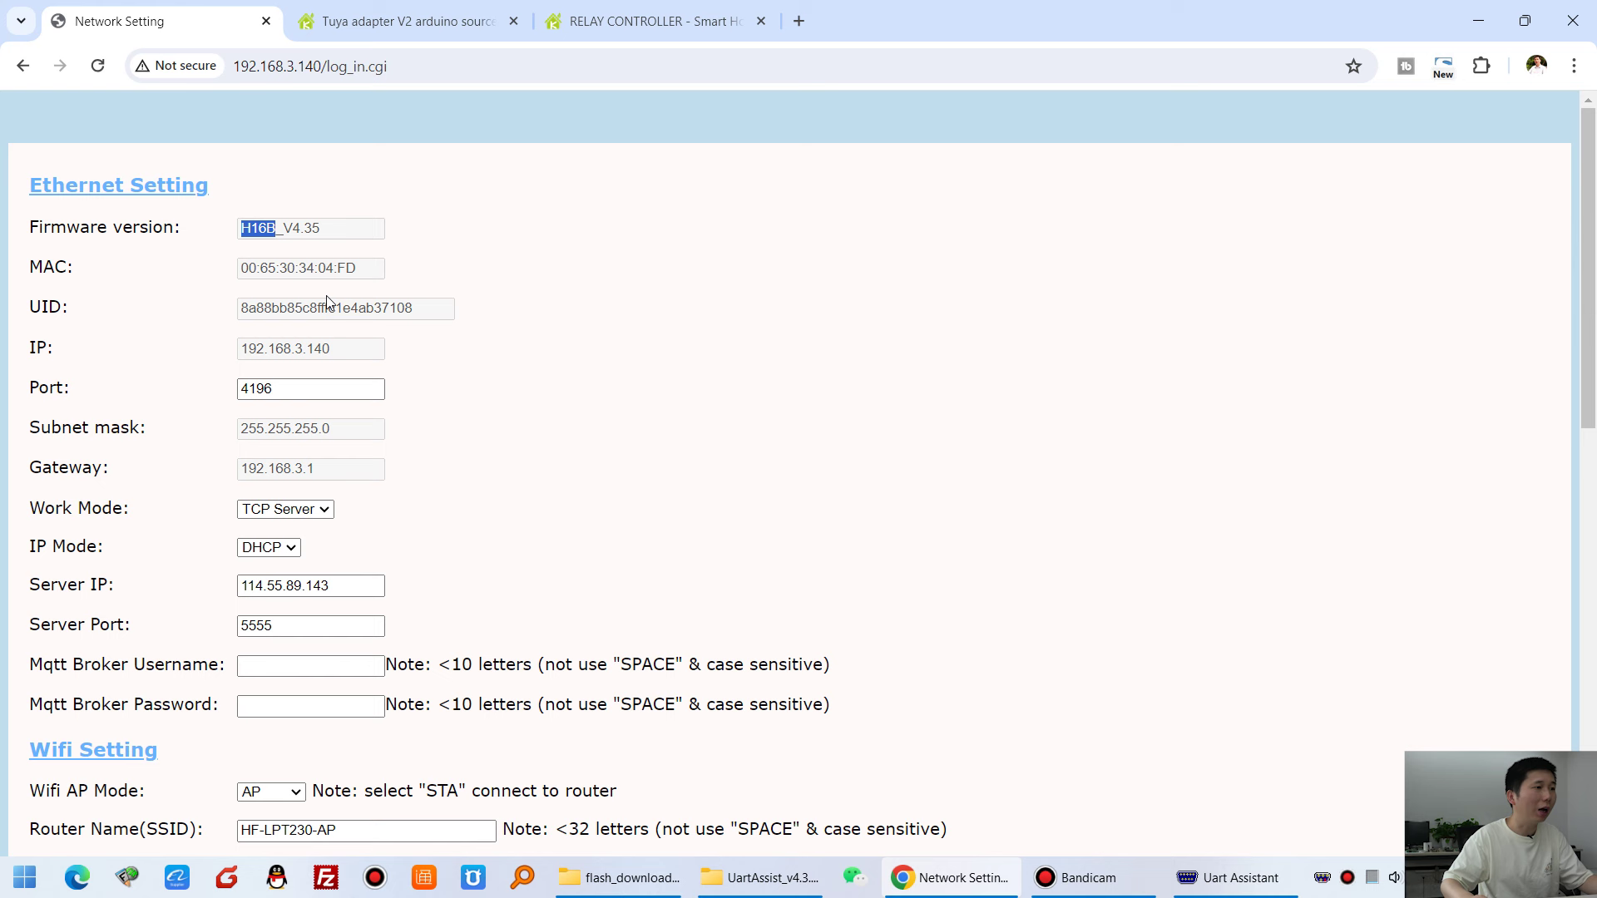
pyautogui.moveTo(350, 359); pyautogui.dragTo(228, 347)
pyautogui.click(286, 388)
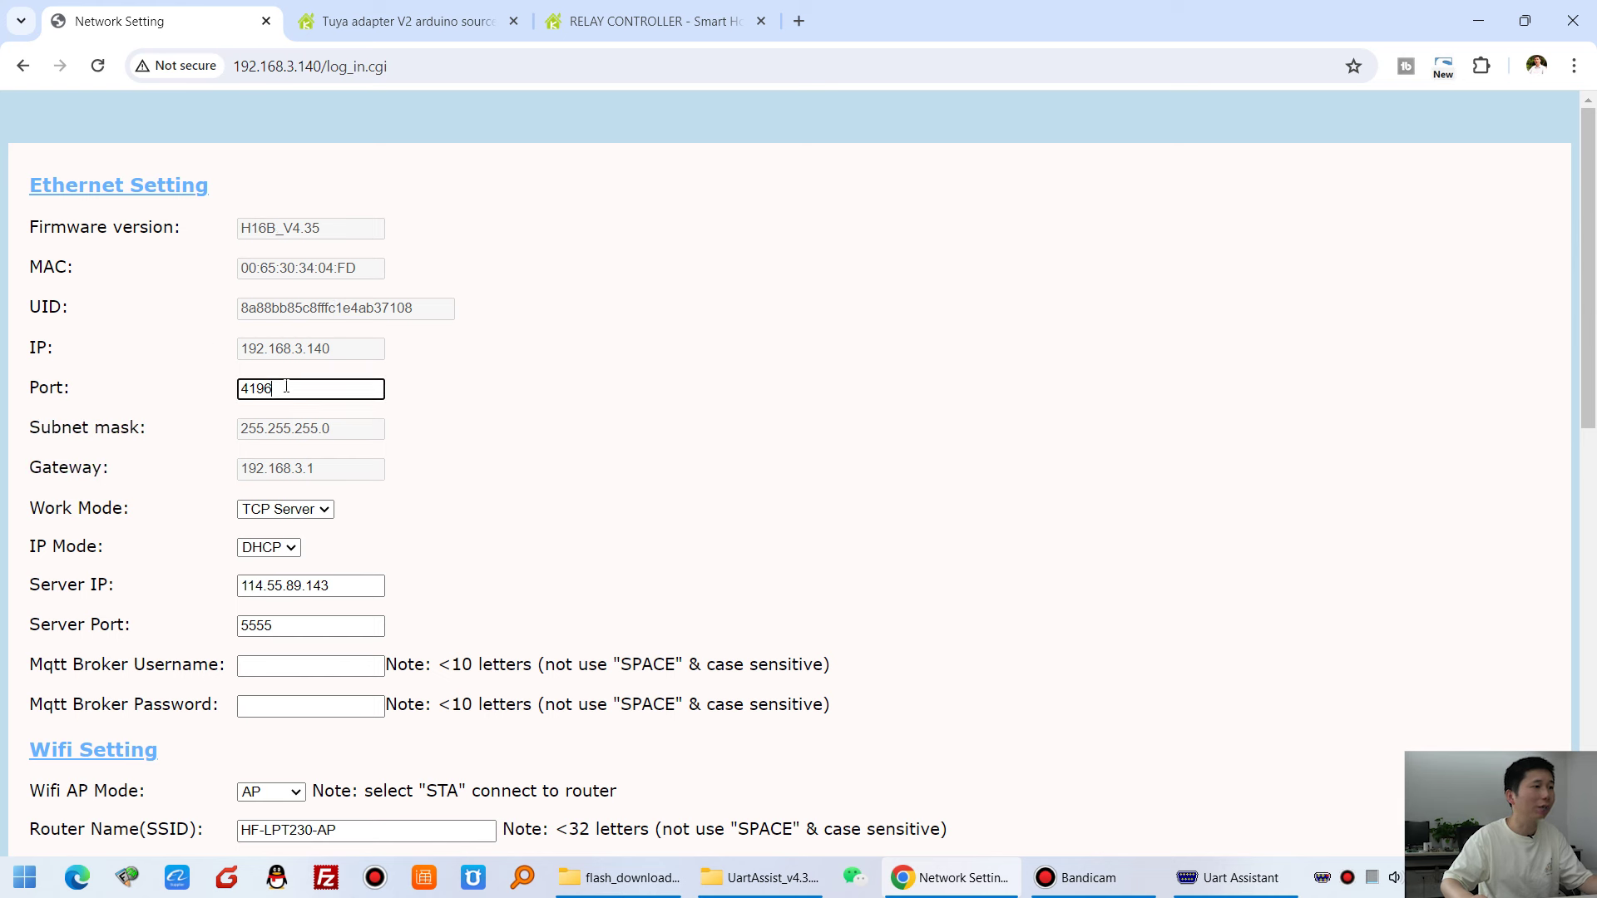
pyautogui.click(293, 511)
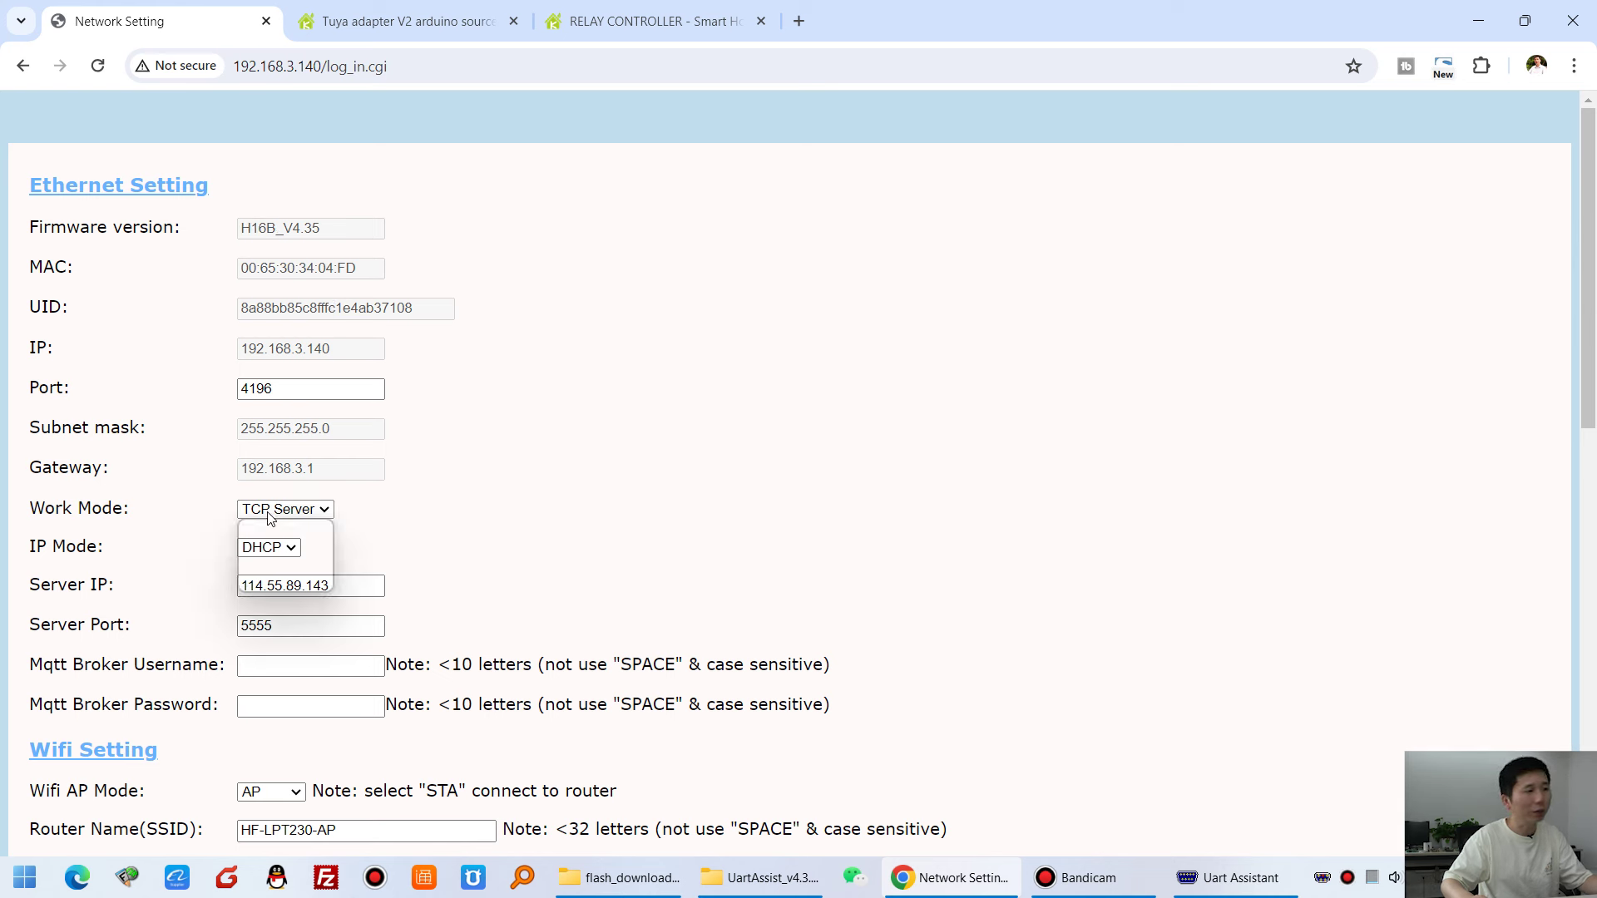
pyautogui.click(251, 517)
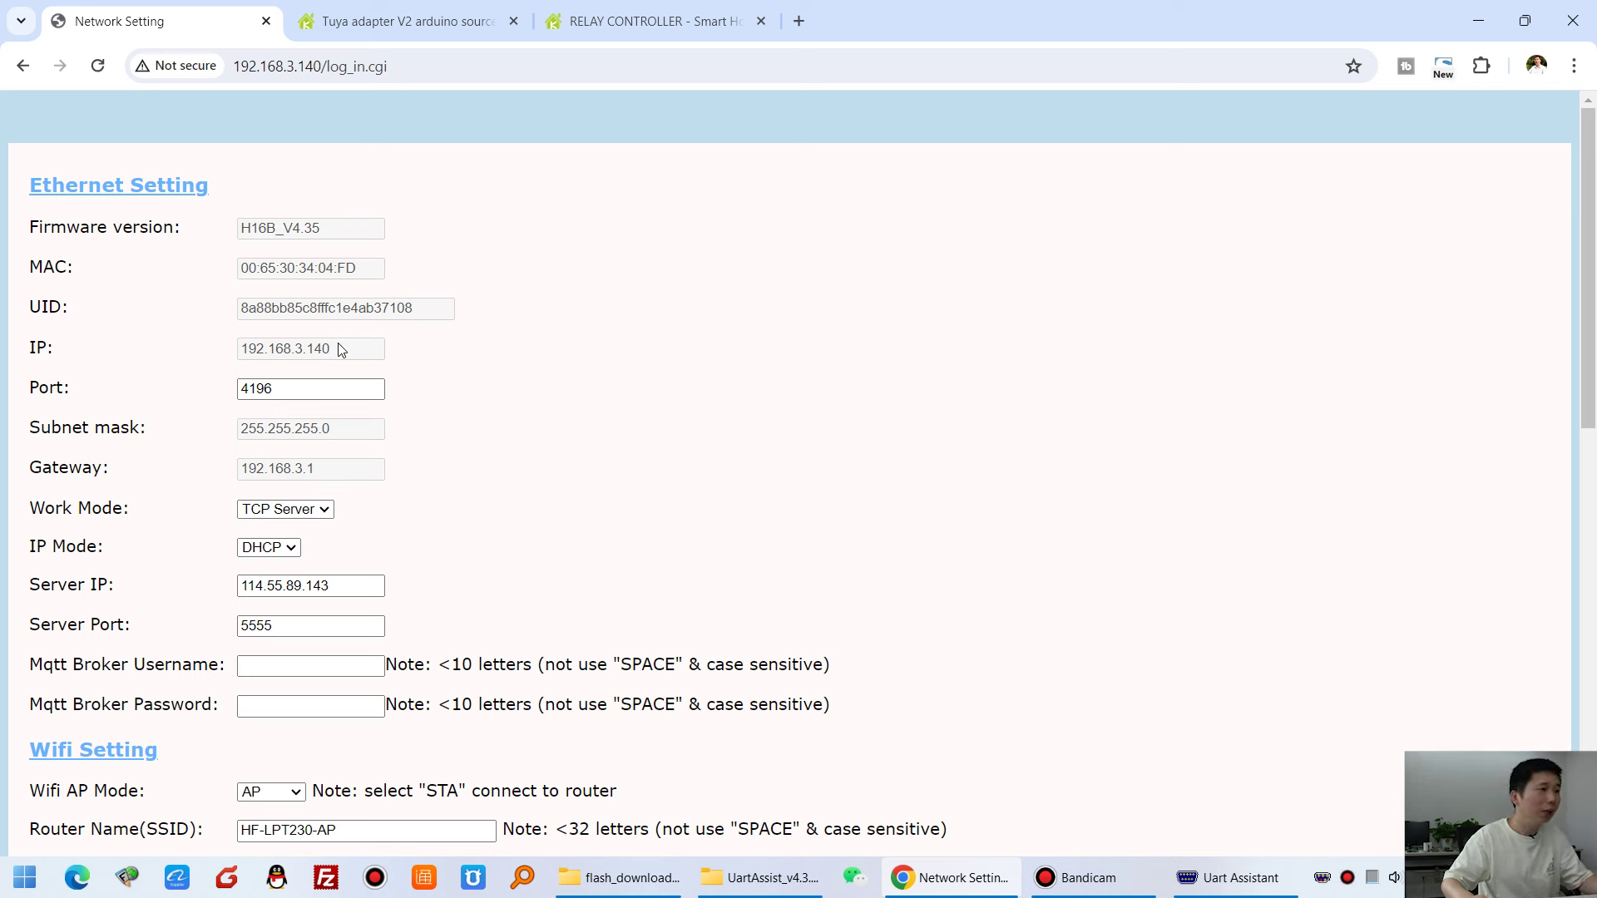
pyautogui.moveTo(341, 350); pyautogui.dragTo(209, 360)
pyautogui.rightClick(291, 354)
pyautogui.click(320, 368)
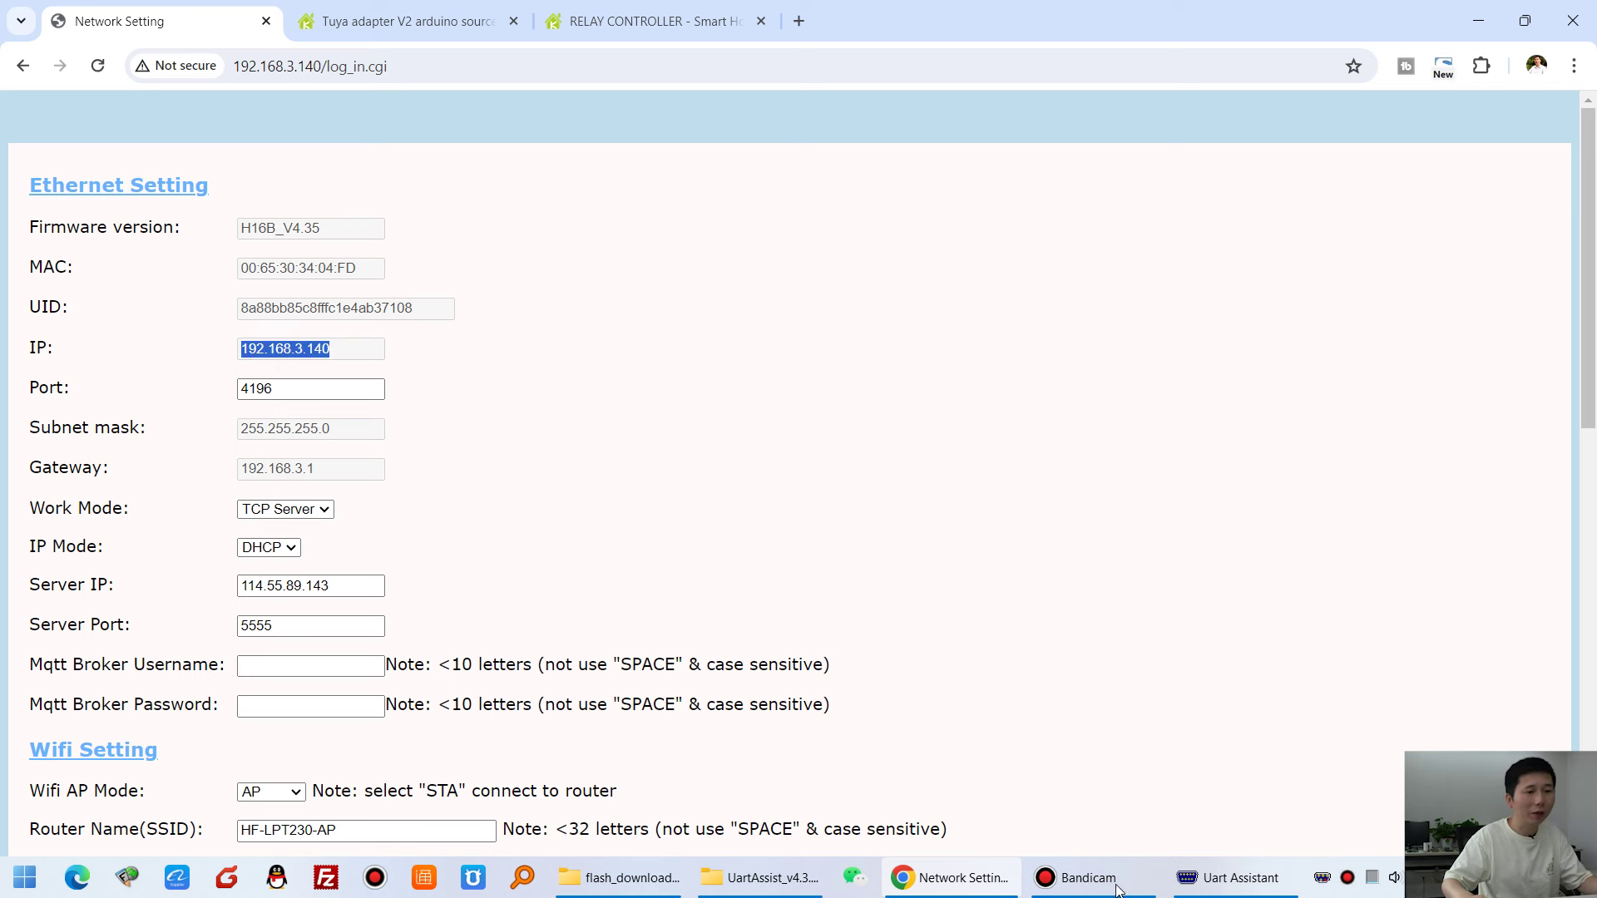
pyautogui.click(1231, 879)
# Paste the relay IP into the command, correct it to 192.168.3.140, send it, then close UartAssist.
pyautogui.hotkey('ctrl', 'v')
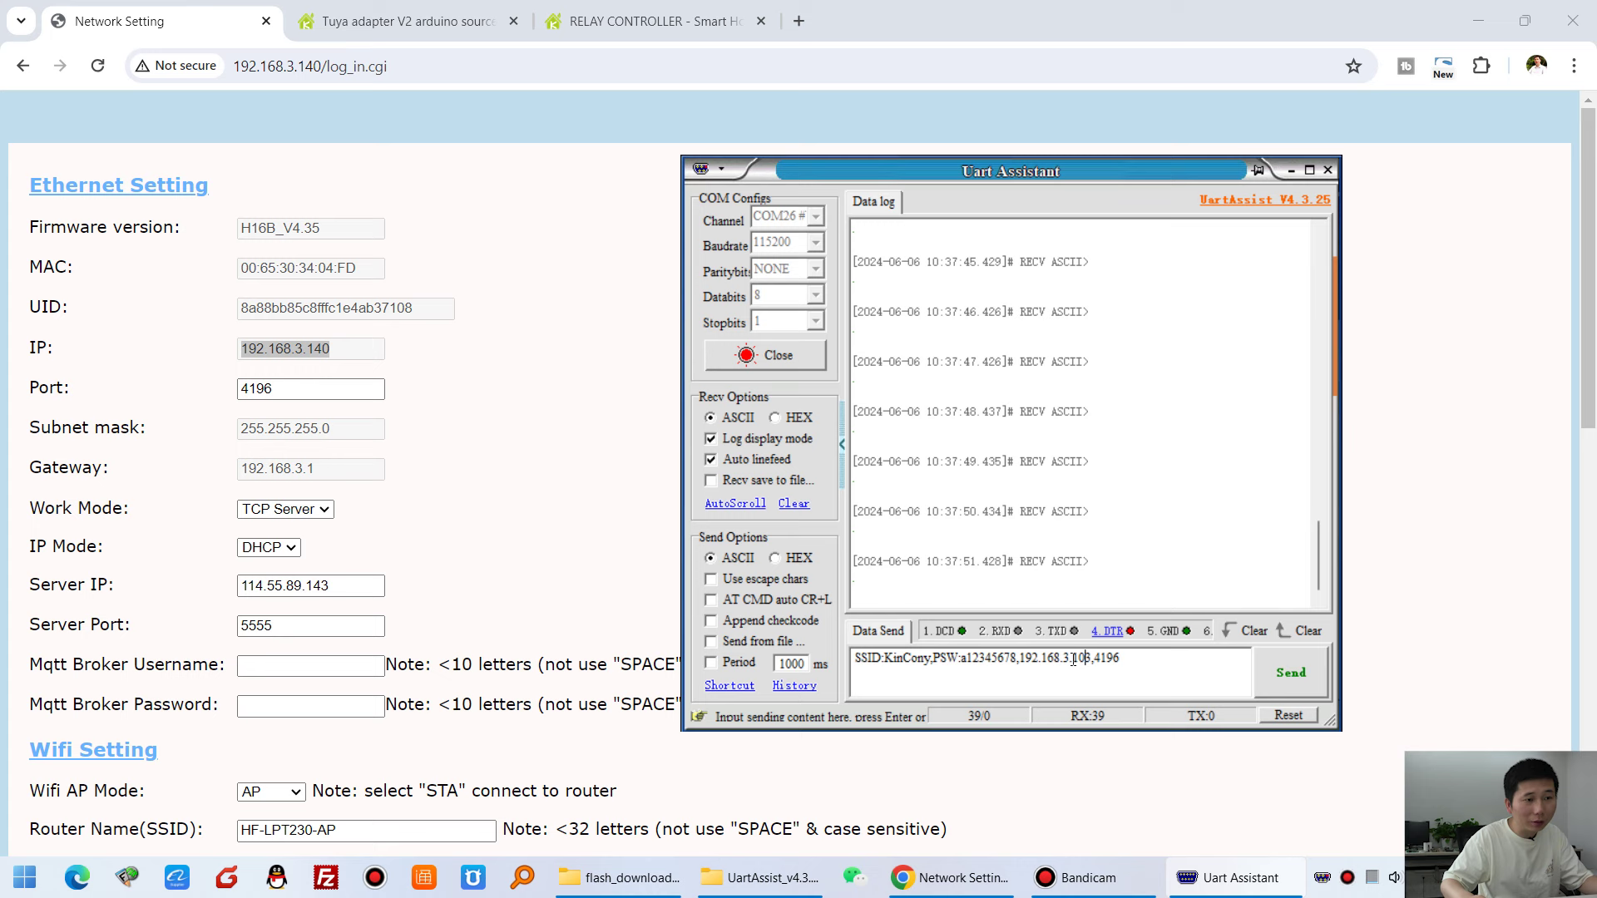
pyautogui.press('BackSpace')
pyautogui.press('BackSpace')
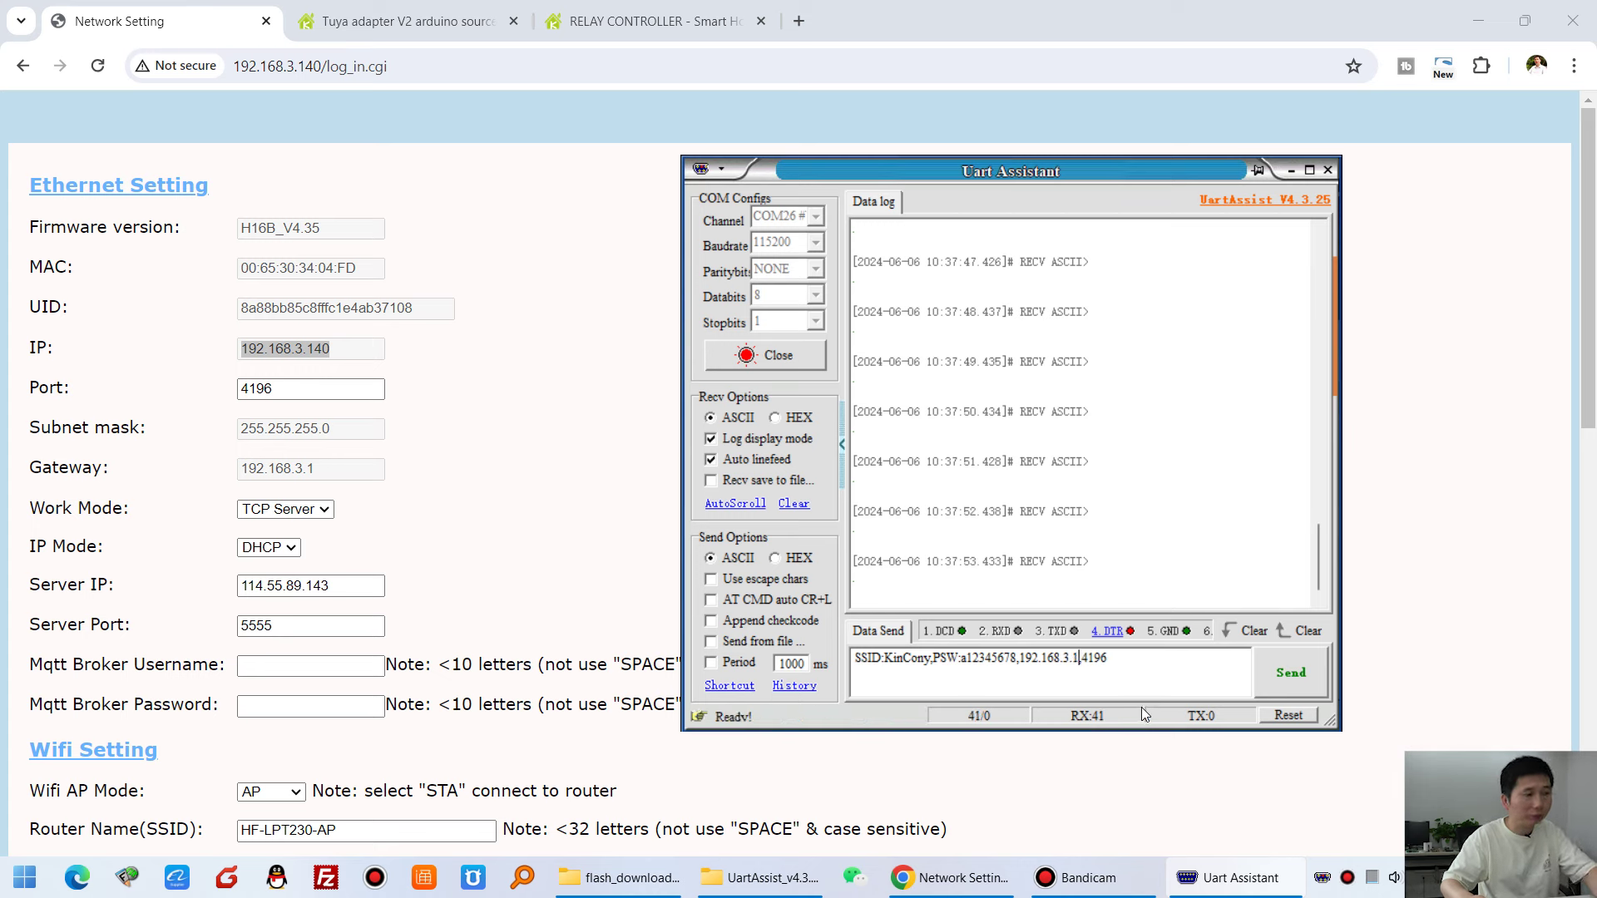
pyautogui.write('1404')
pyautogui.doubleClick(1131, 657)
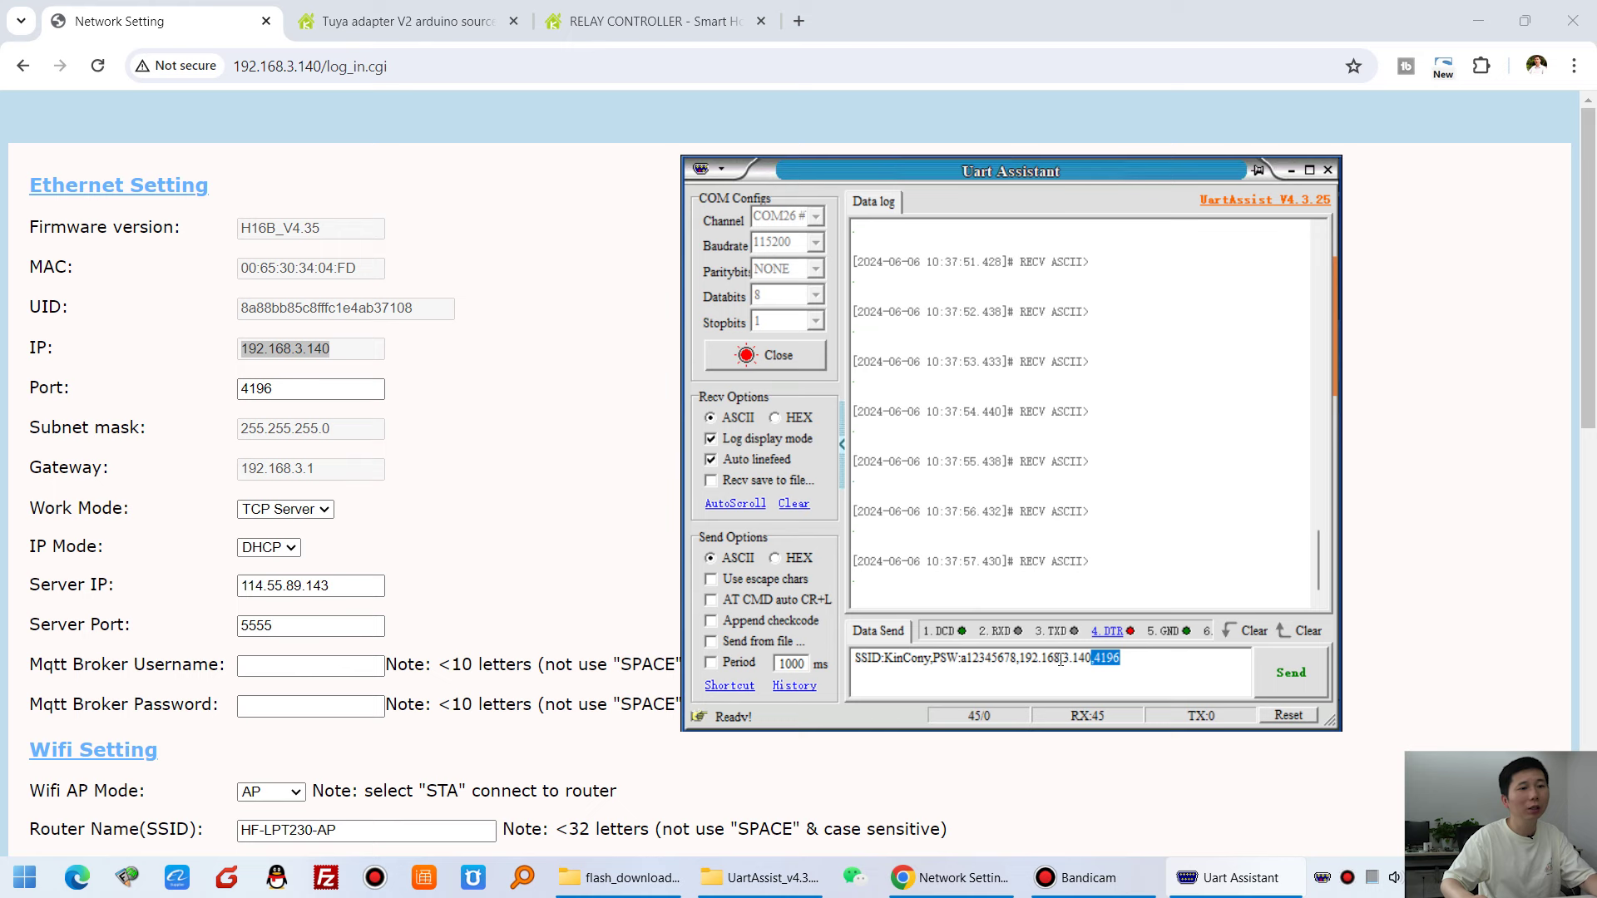
pyautogui.click(1311, 678)
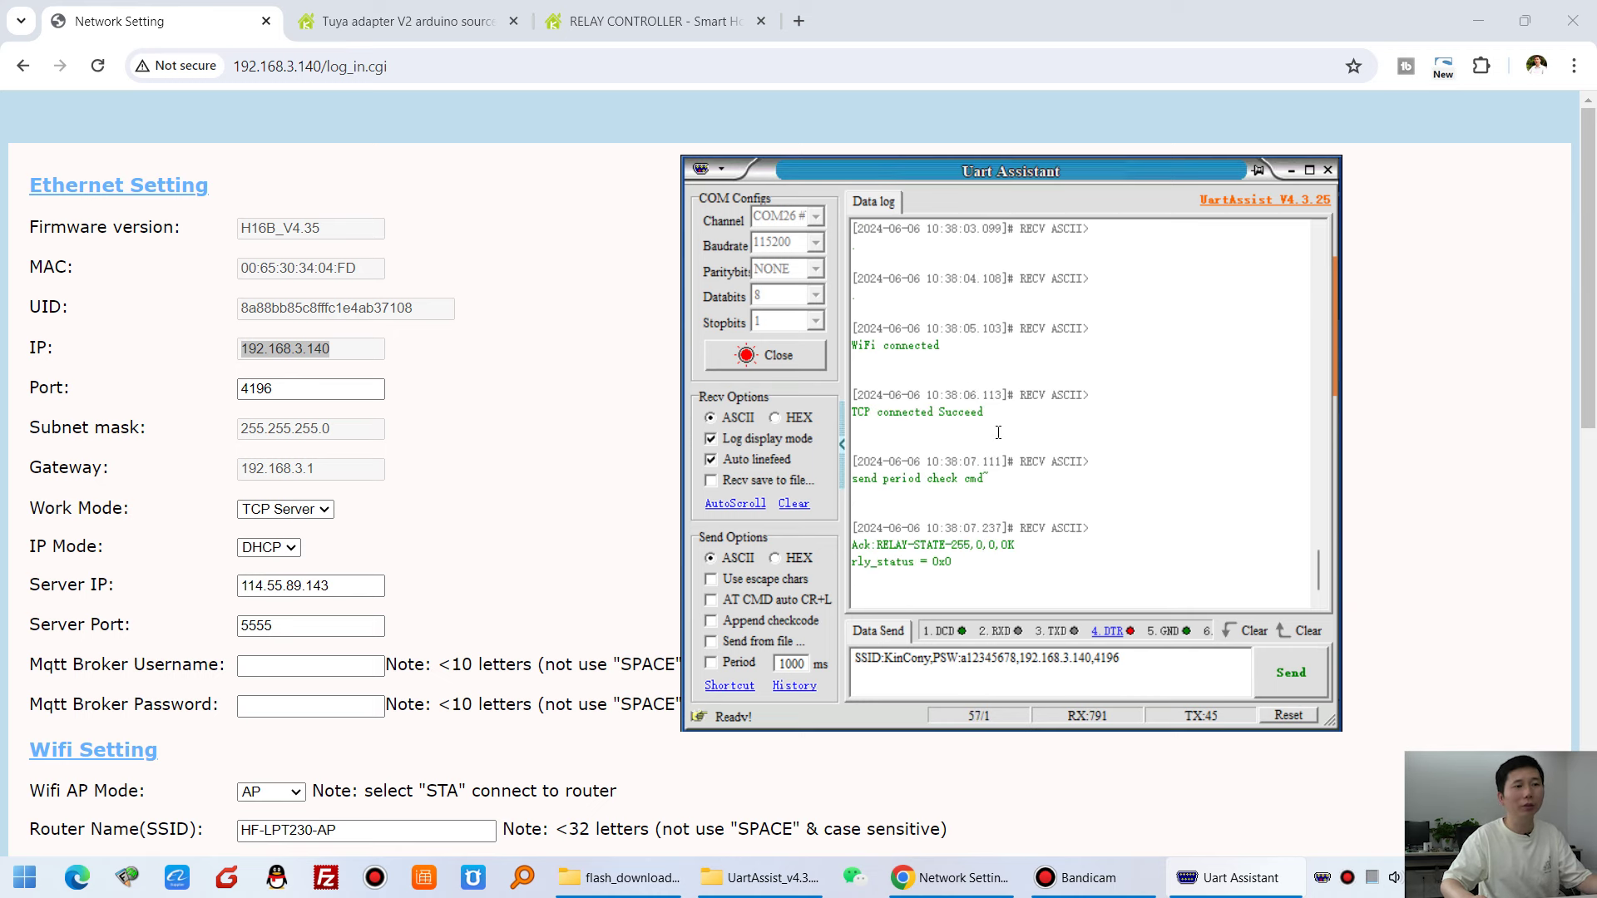
pyautogui.click(804, 361)
pyautogui.click(1327, 171)
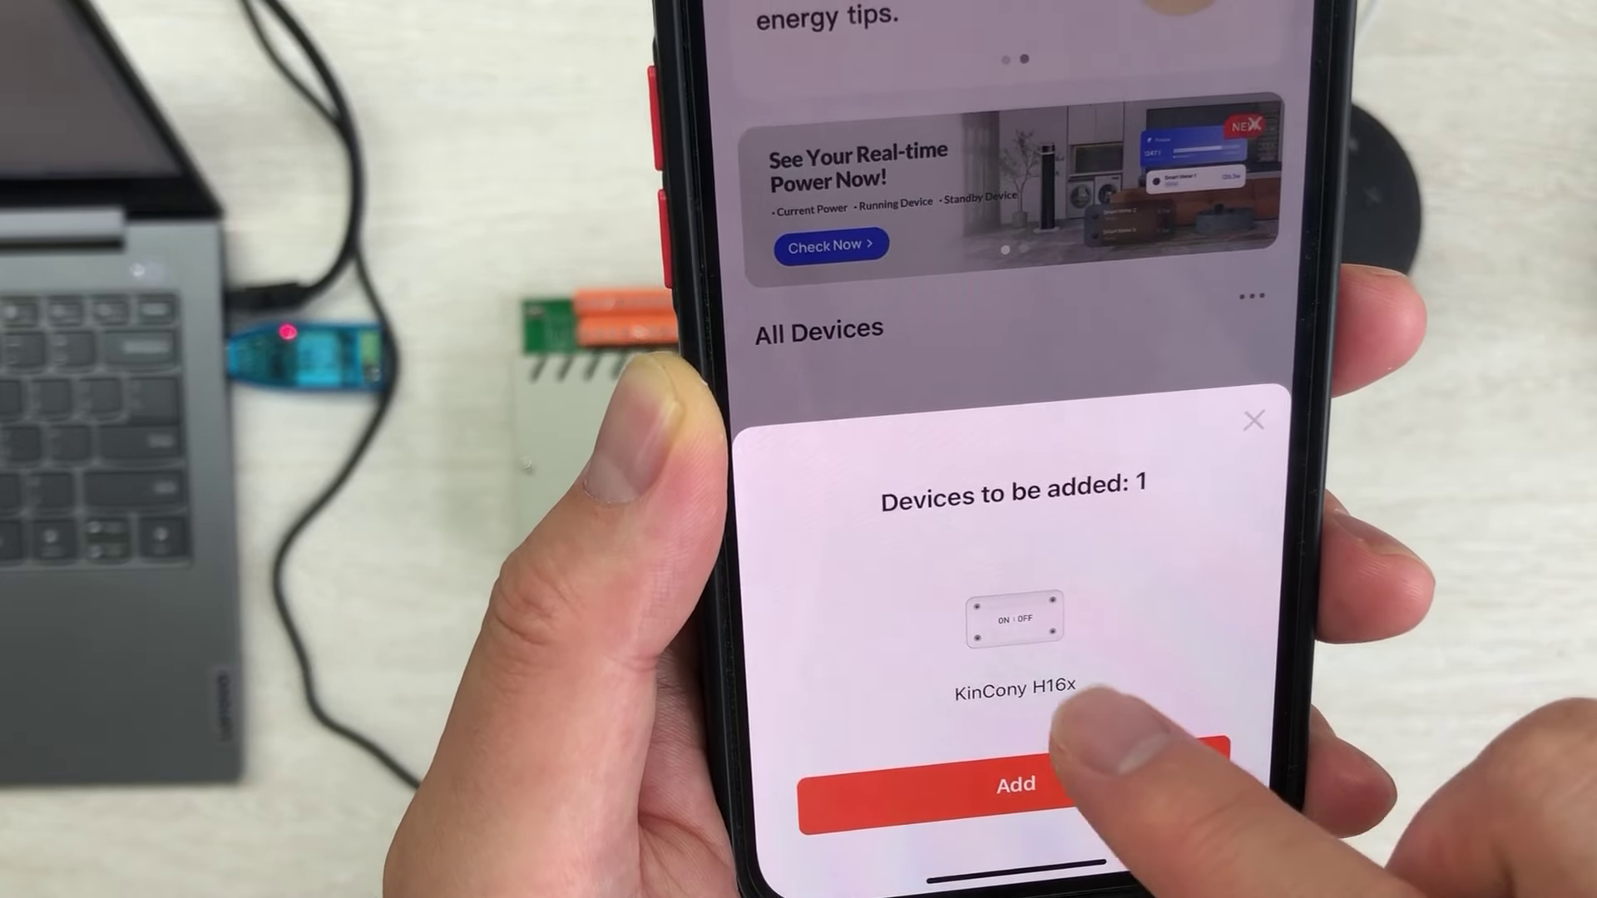
# Add the KinCony H16x from the 'Devices to be added' popup.
pyautogui.click(1131, 802)
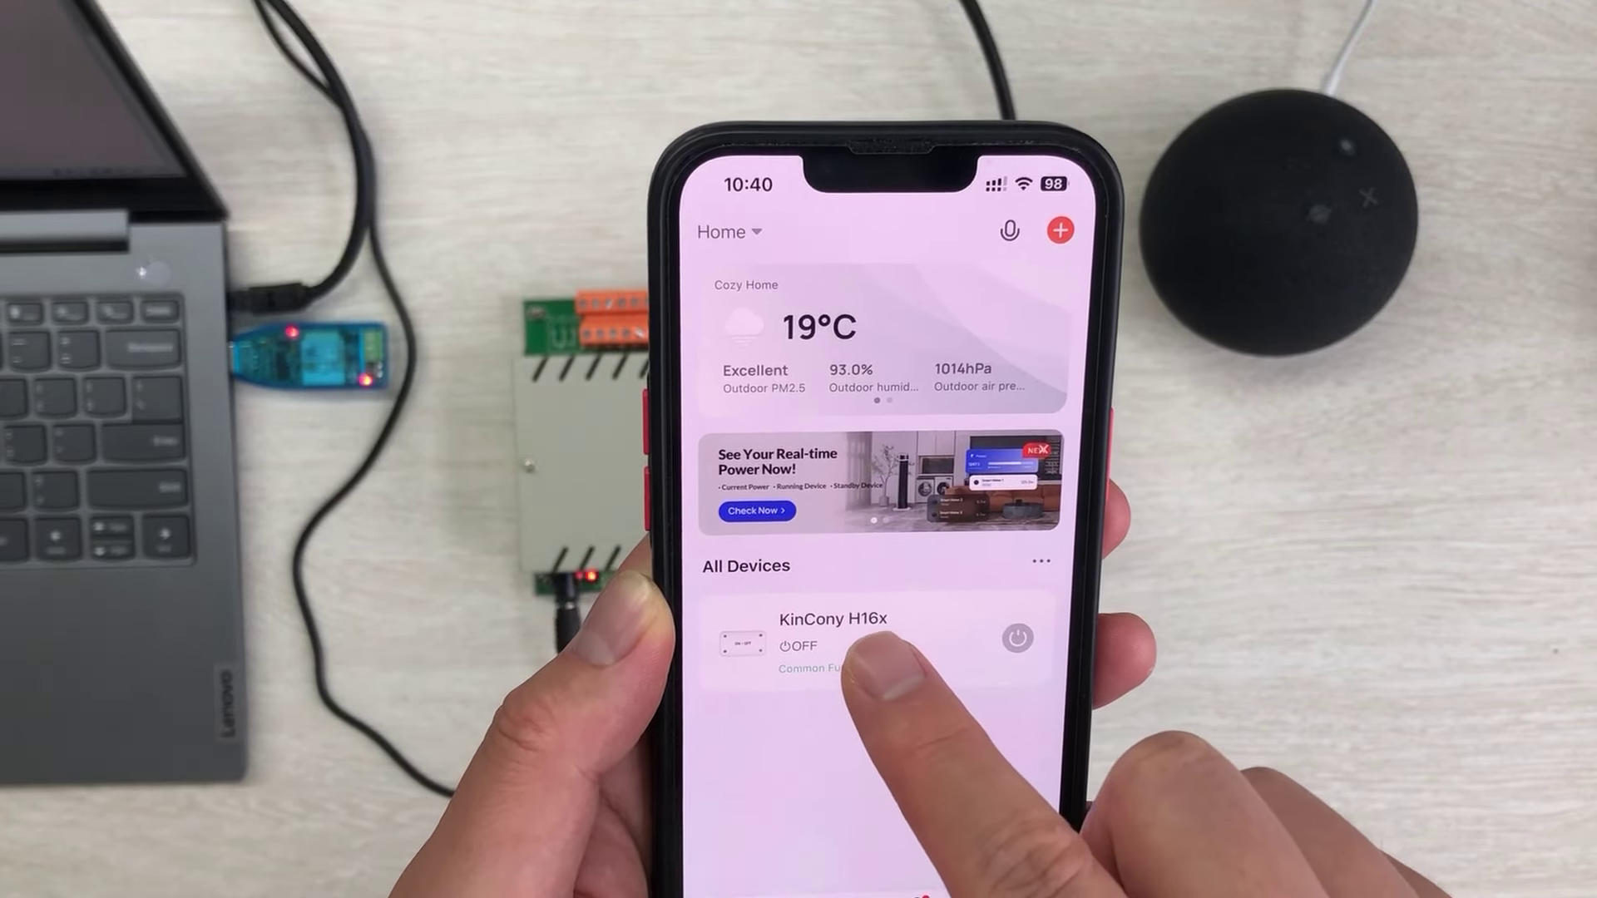
# On the KinCony H16x panel, switch relay 1 on then off, and turn relay 2 on.
pyautogui.click(873, 634)
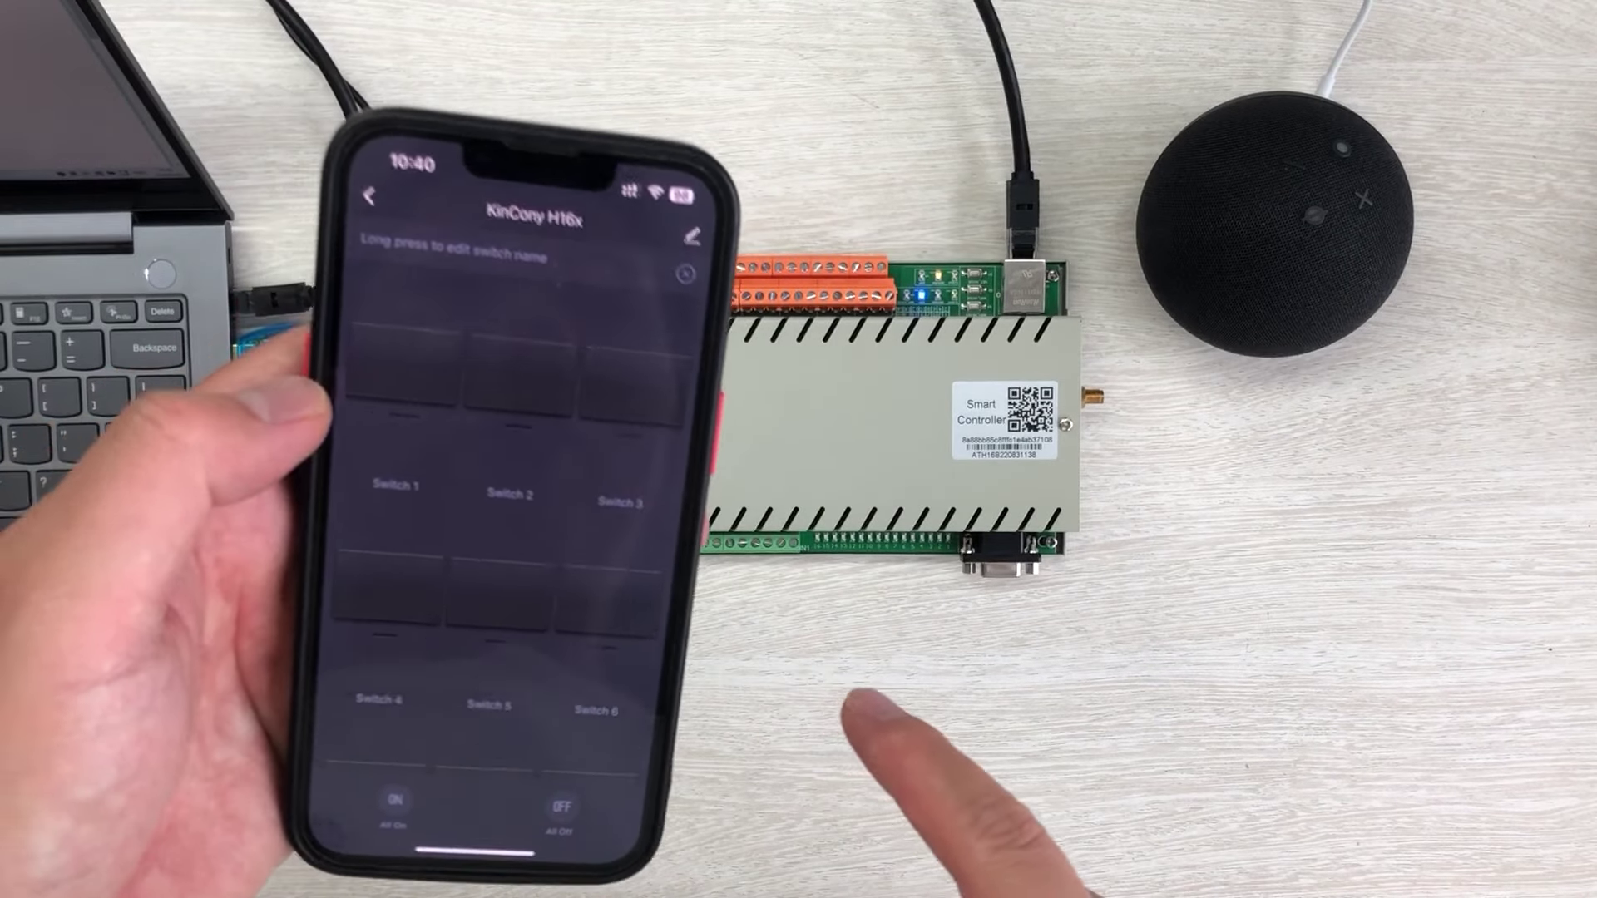
pyautogui.click(520, 366)
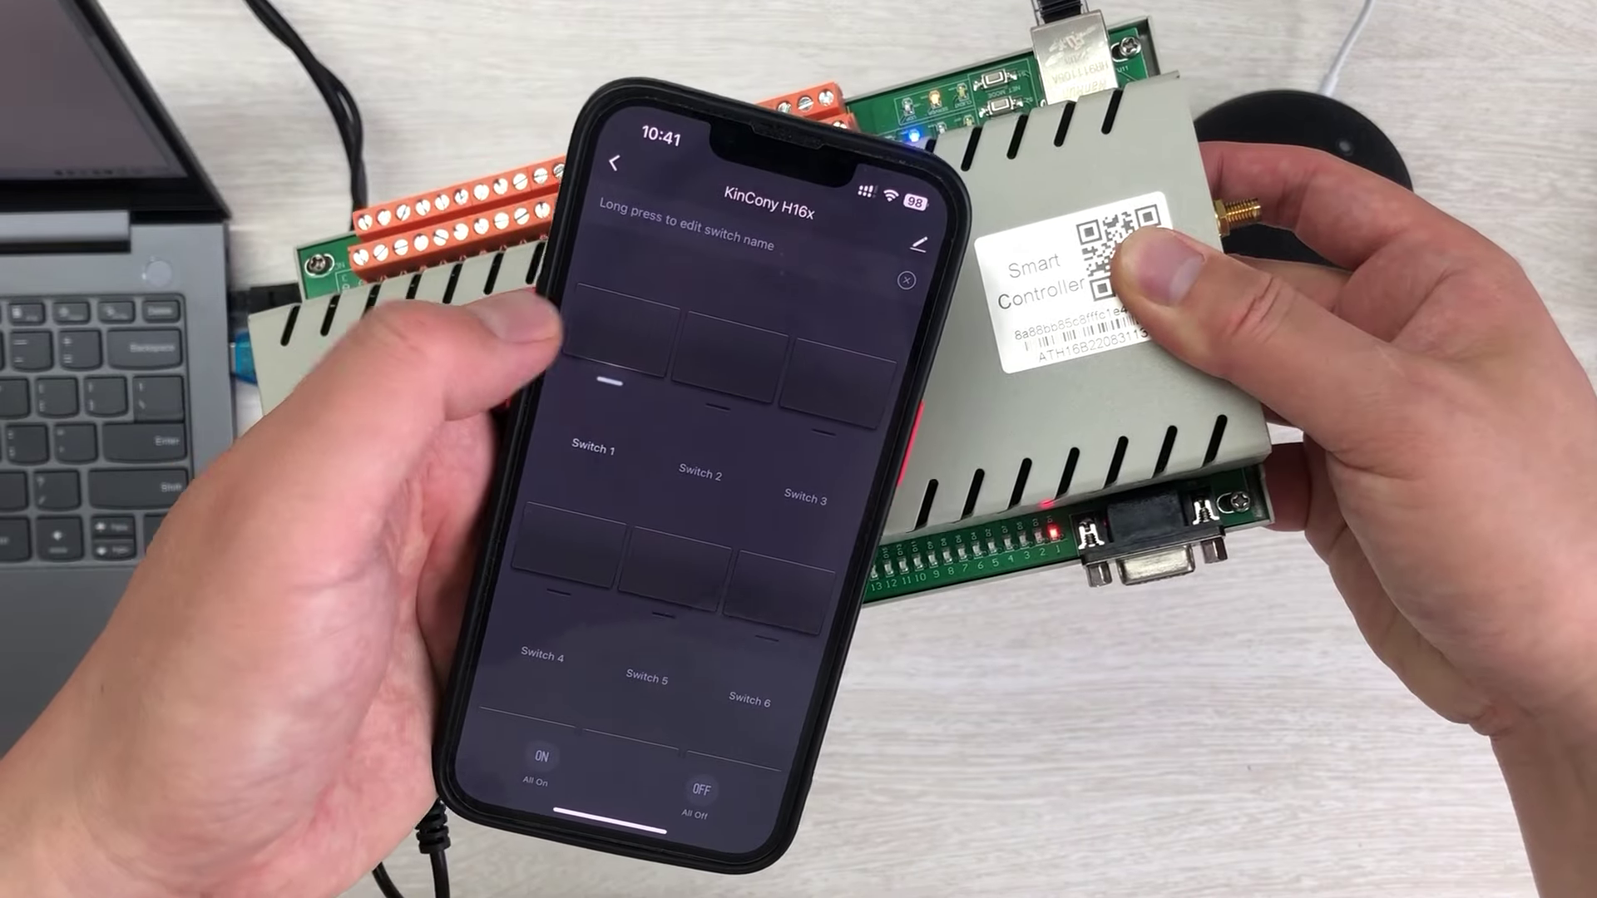
pyautogui.click(611, 333)
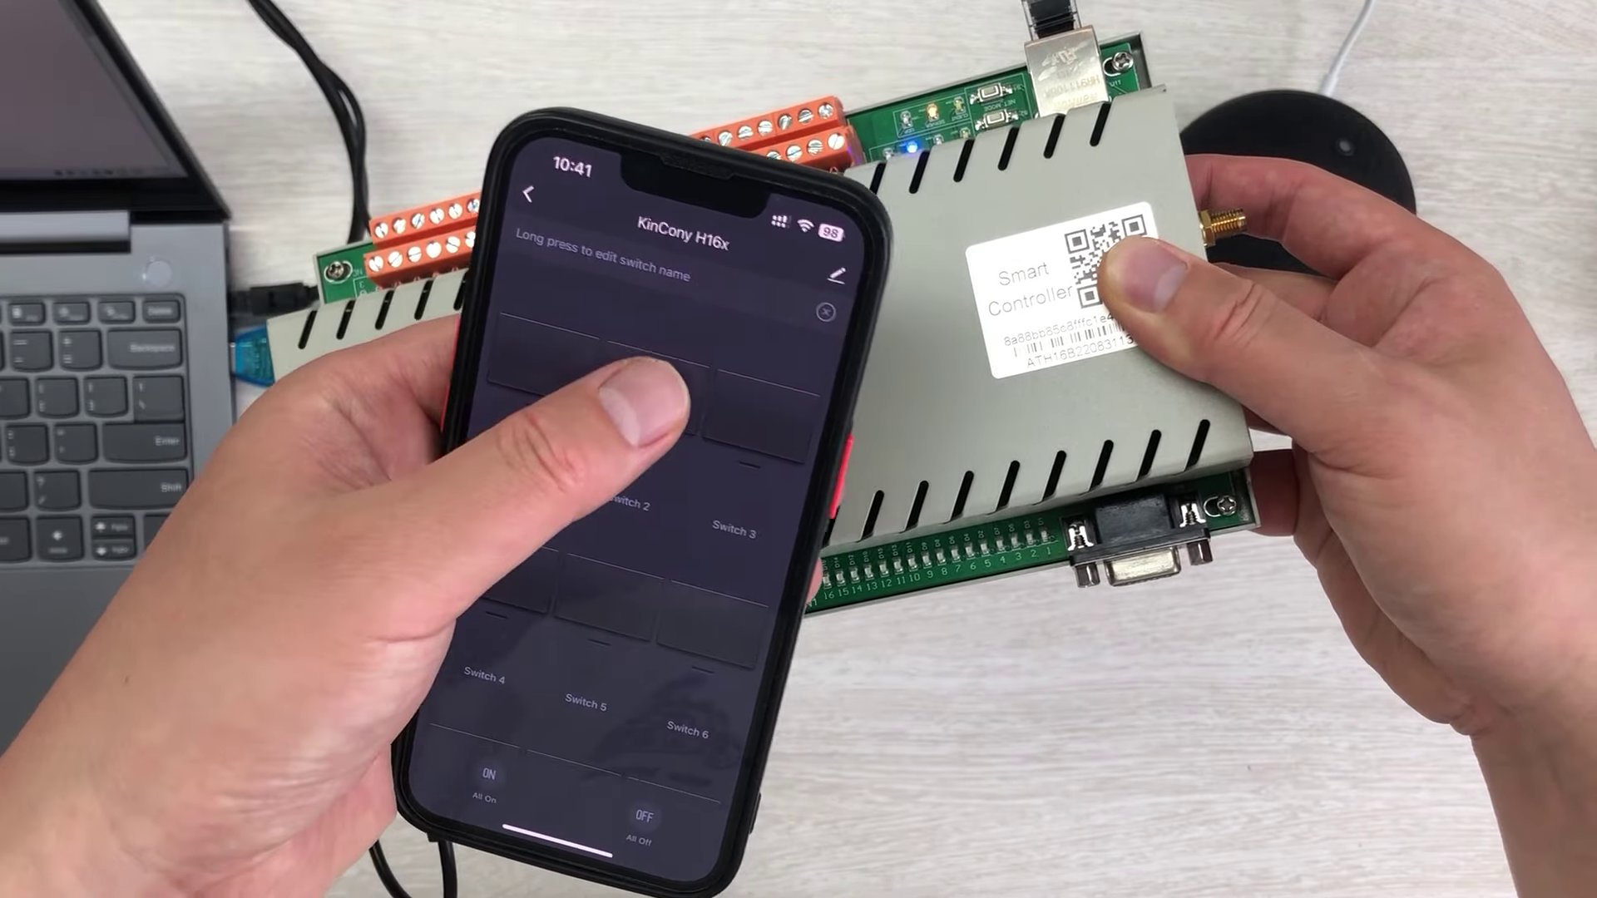
pyautogui.click(657, 358)
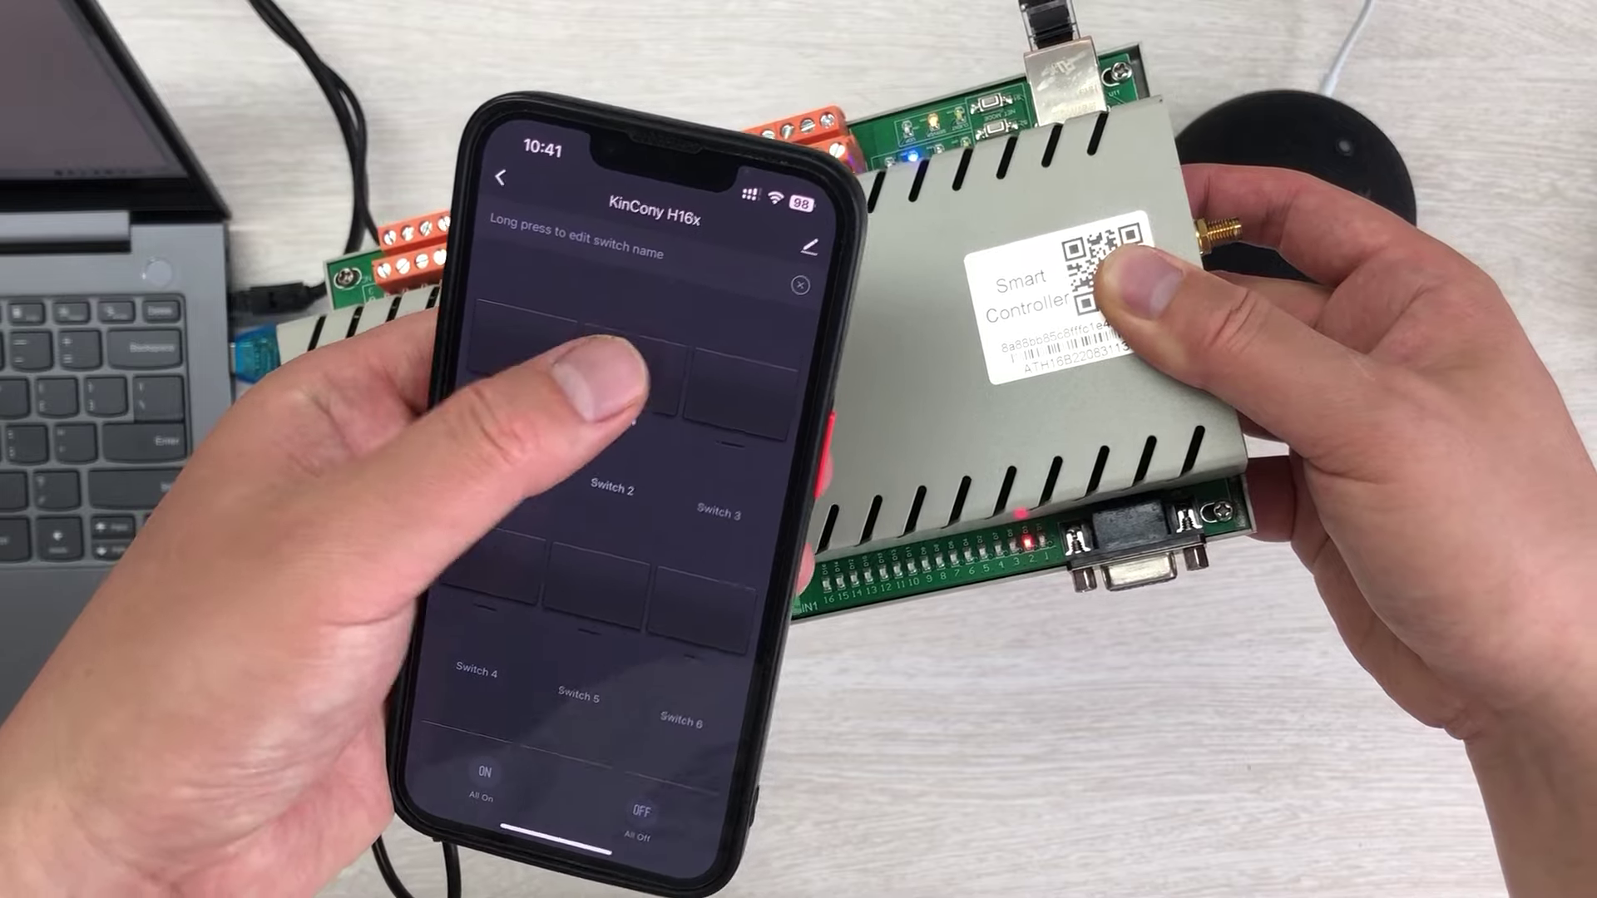